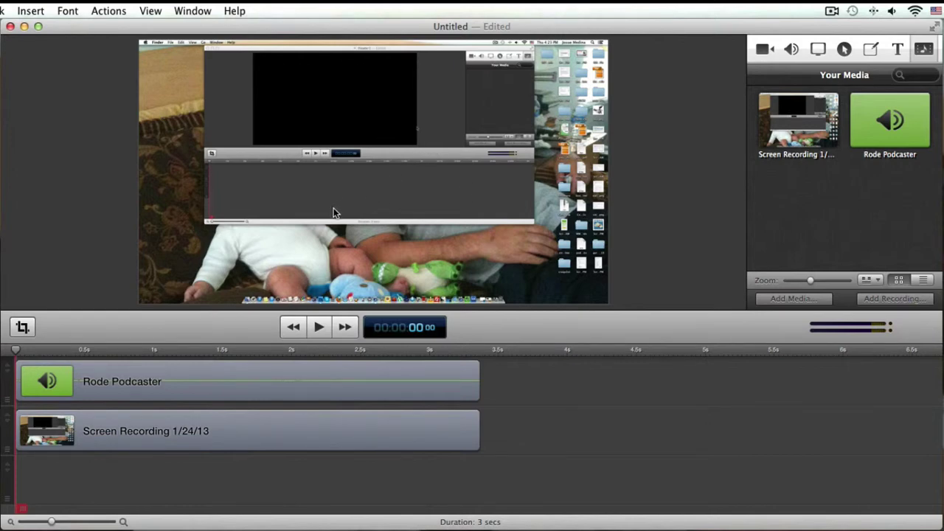
Delete the screen recording and the Rode Podcaster audio from the media library along with their timeline clips
click(868, 149)
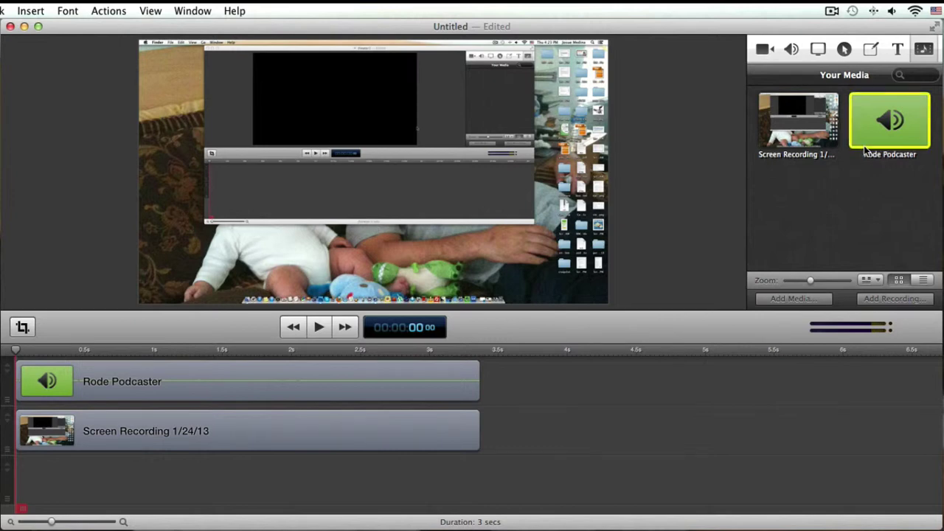
click(801, 139)
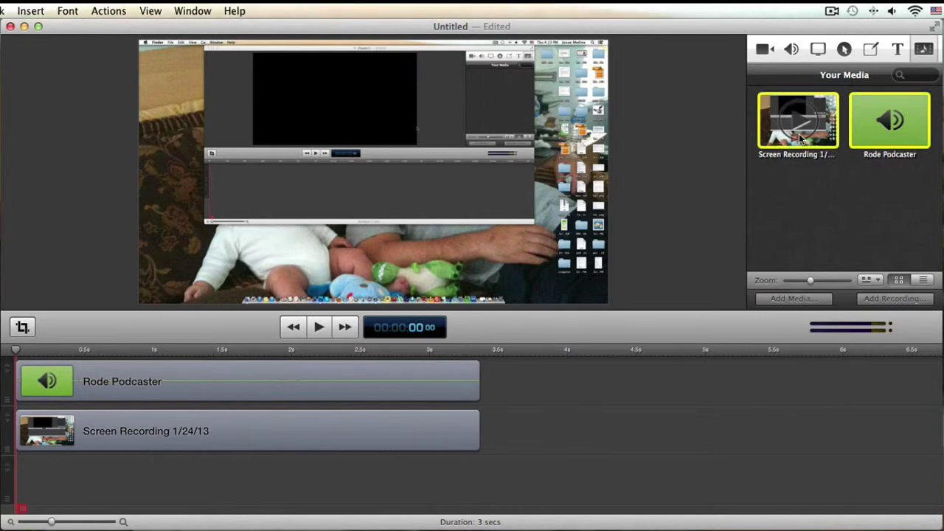
key(BackSpace)
key(Return)
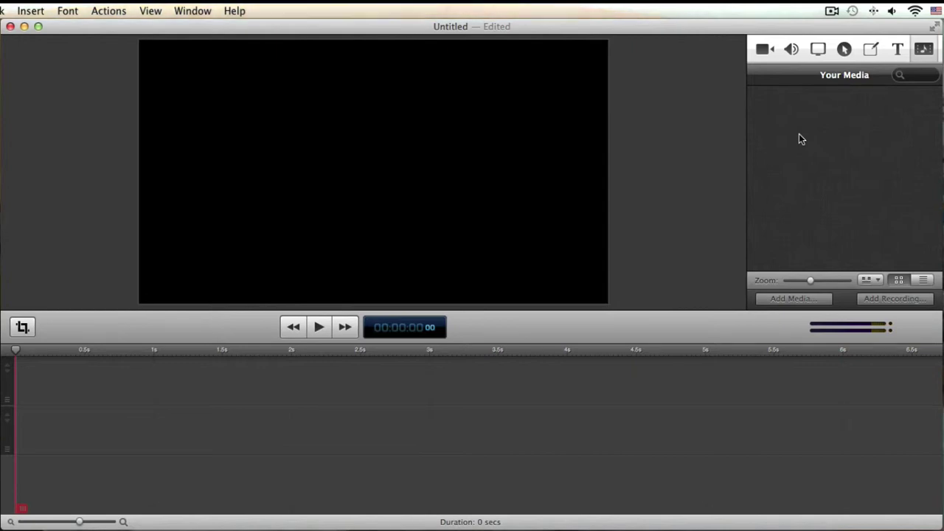
Save the empty project as theater02 in the screenflow folder
key(super+s)
text(theater02)
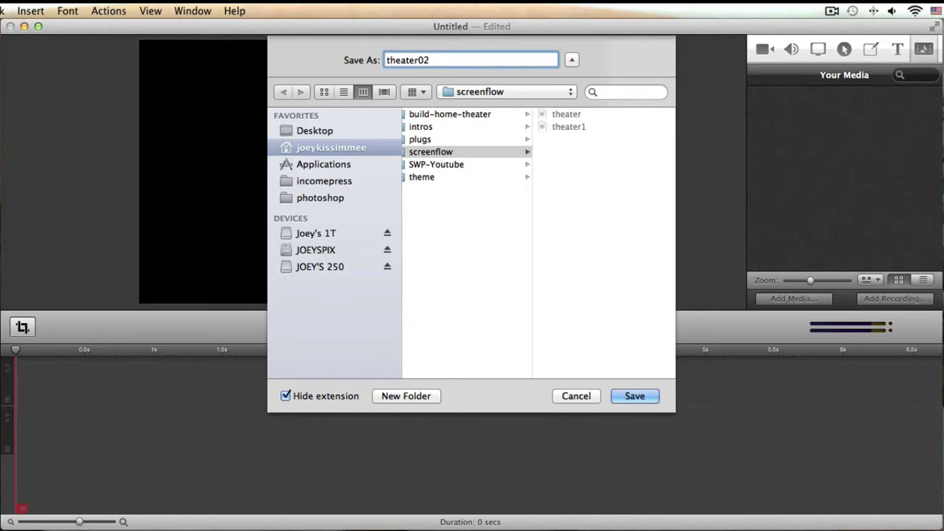
key(Return)
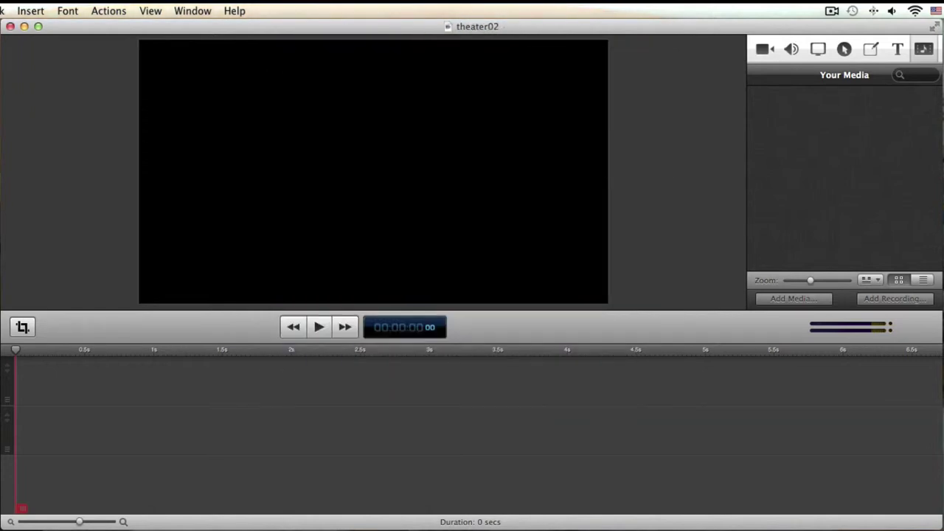
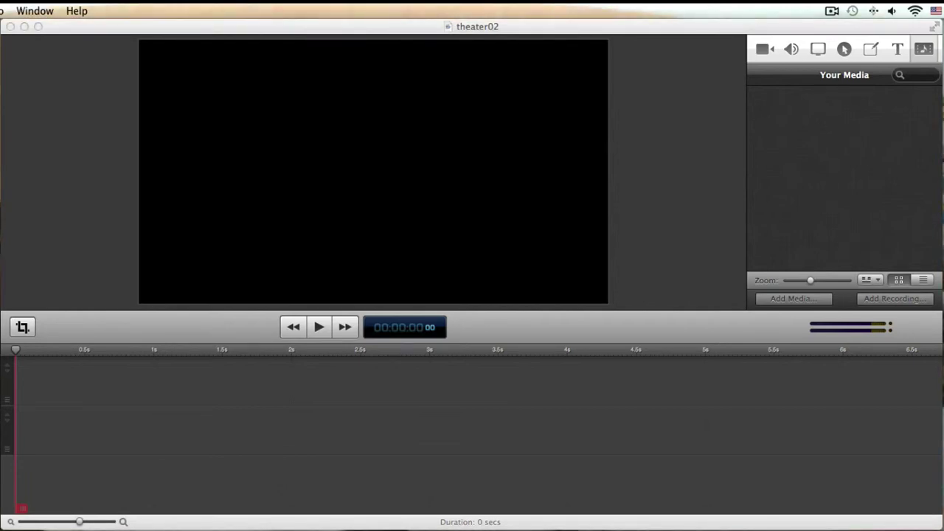
Import diy-intro.mp4, diy-outro.mp4, hometheater01.mp4 and blame-add.mp3 from the file manager into the project's media library
drag(2, 132, 807, 147)
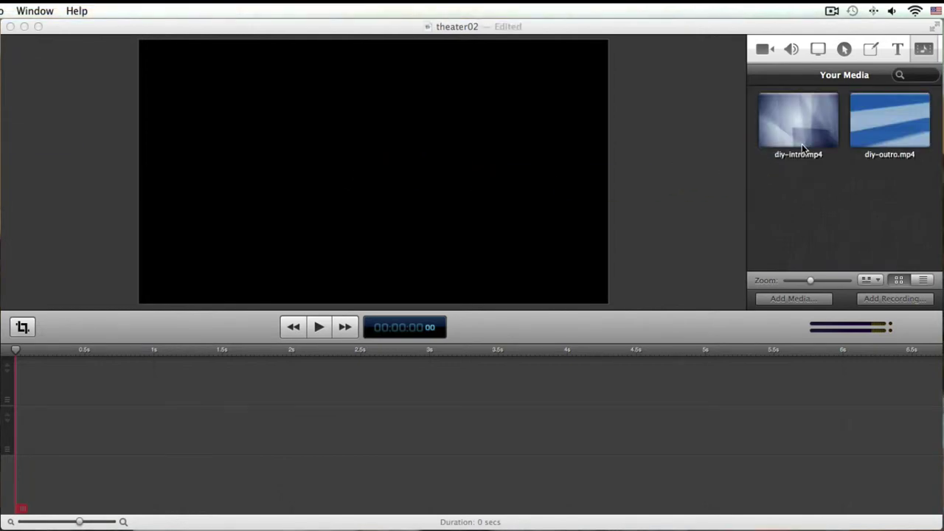
click(924, 50)
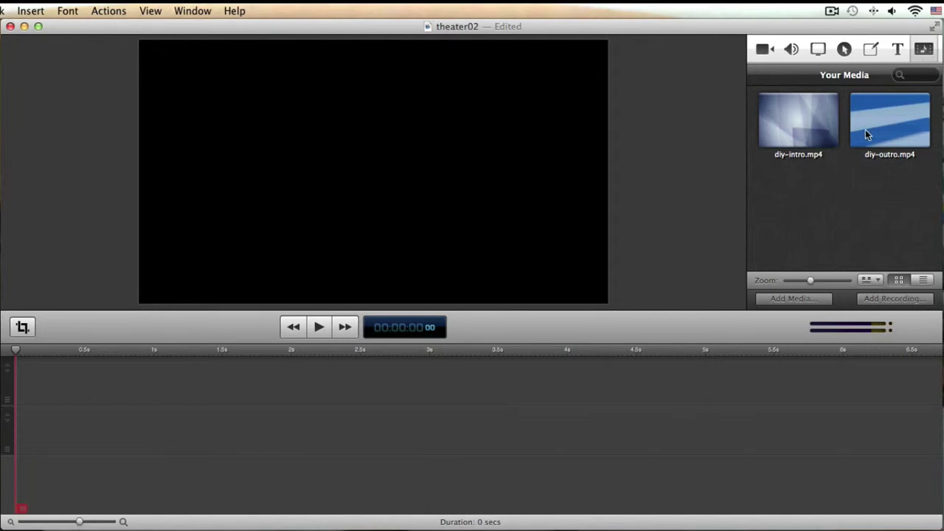
click(781, 302)
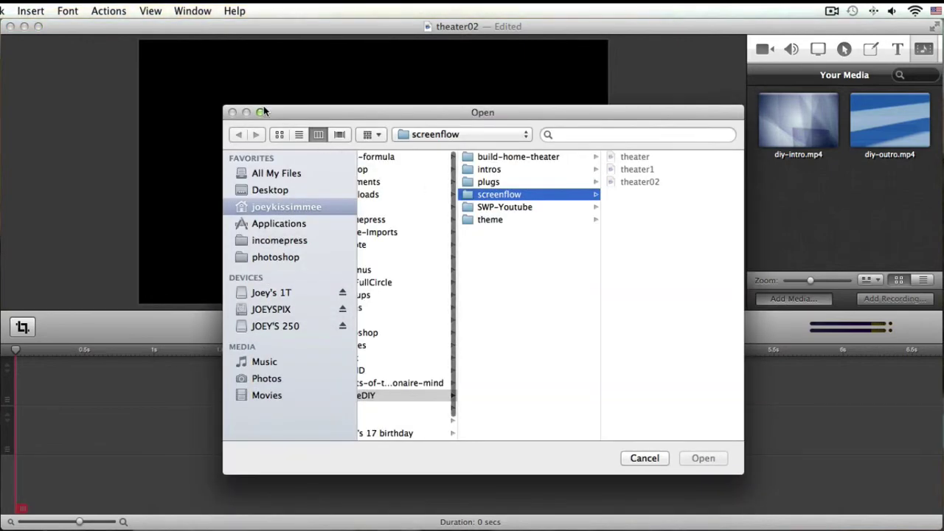
click(644, 458)
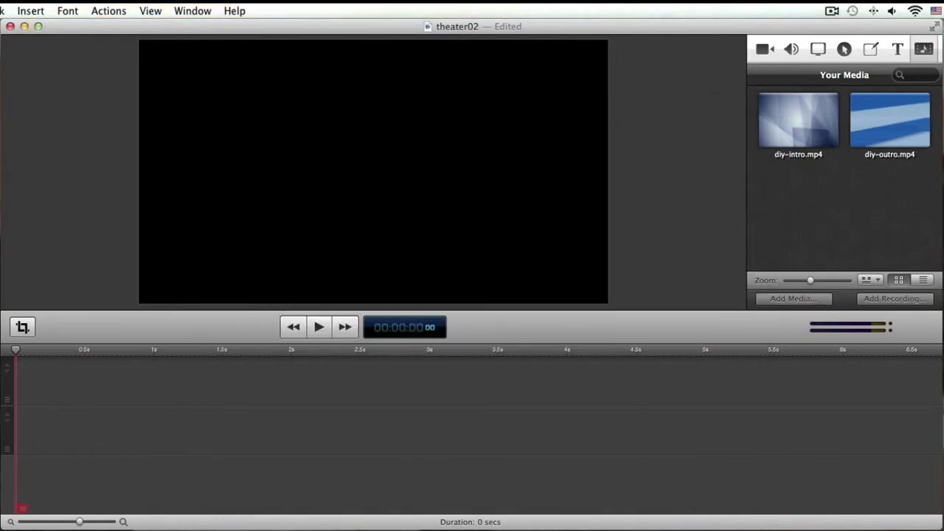
key(super+Tab)
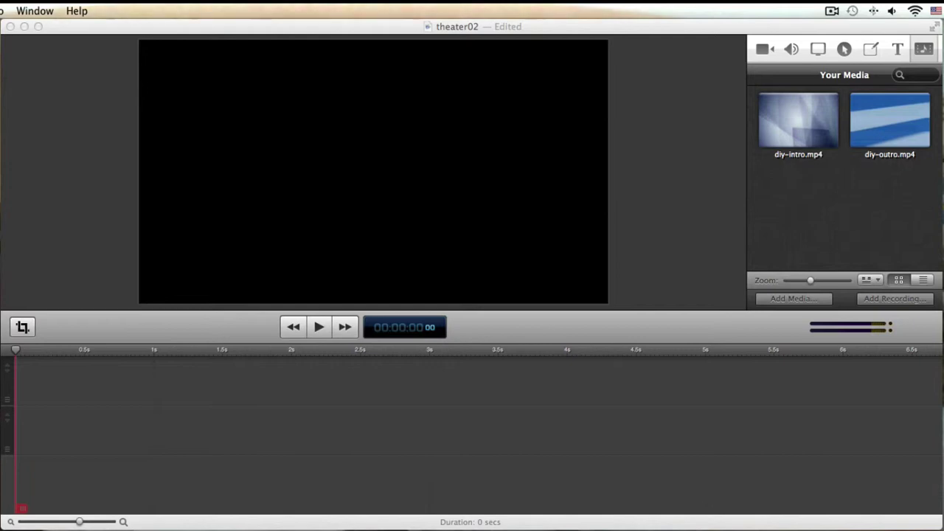
drag(41, 168, 805, 212)
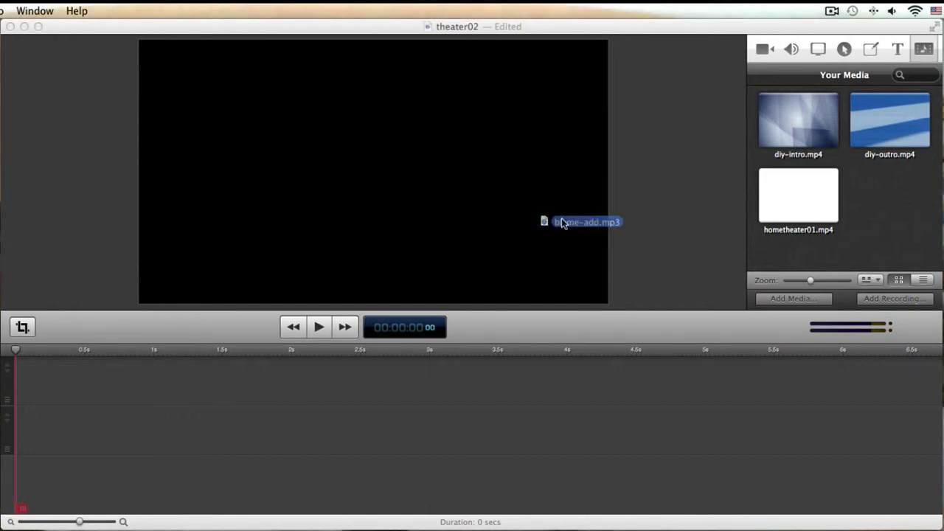
drag(558, 219, 856, 210)
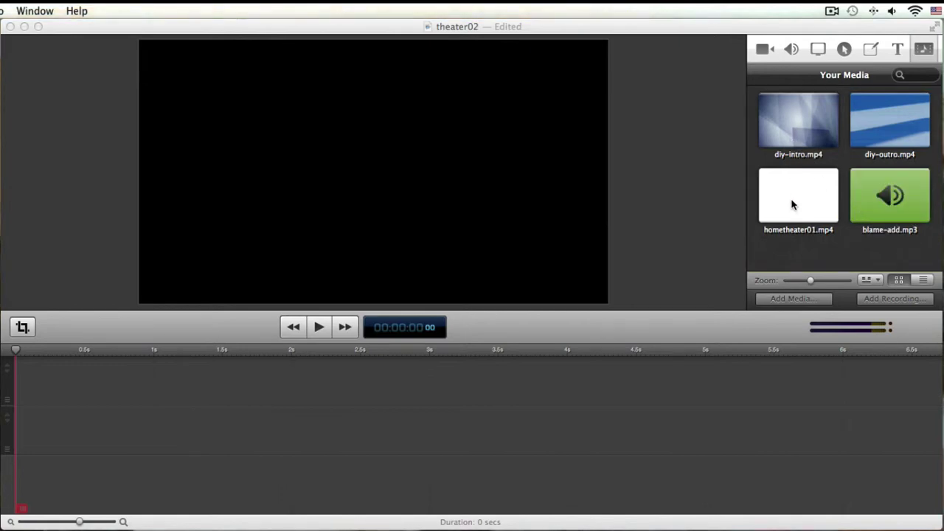
Place hometheater01.mp4 from the media library on the first timeline track, starting at 0 seconds
click(795, 124)
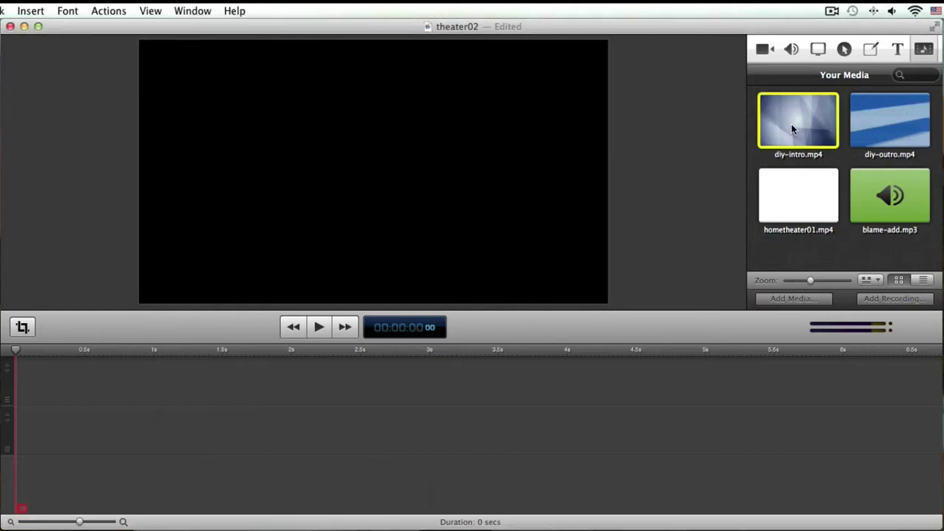
click(864, 127)
click(808, 212)
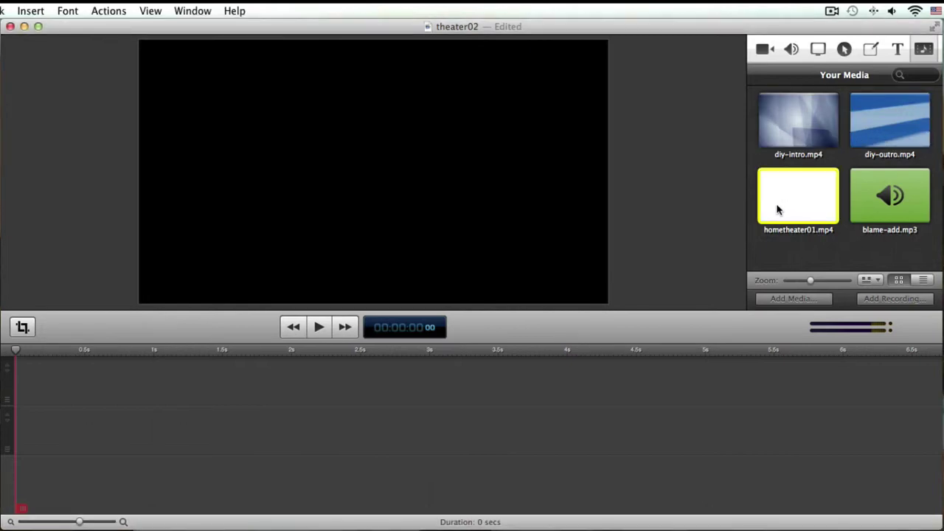
drag(775, 204, 55, 379)
drag(232, 382, 171, 382)
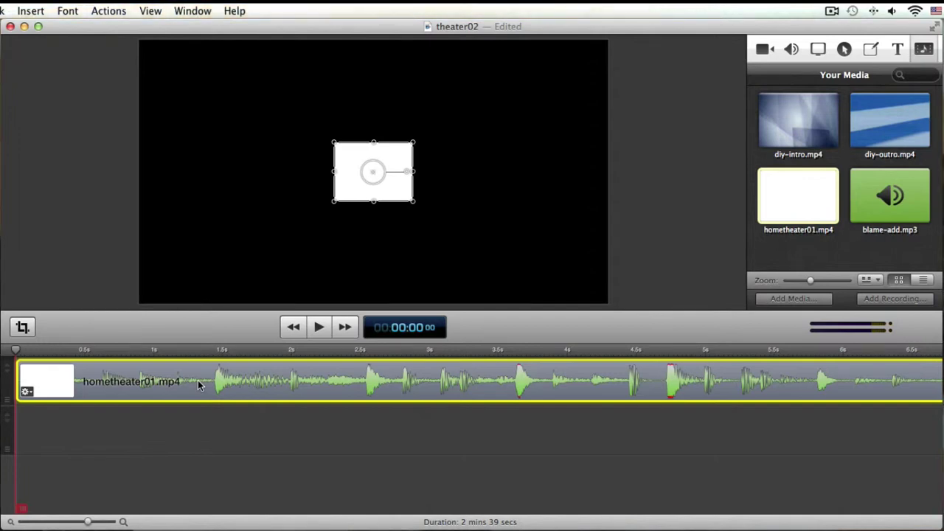
Enlarge the hometheater01.mp4 video to 450% so it fills the canvas height, and centre it at position 0, 0
click(303, 190)
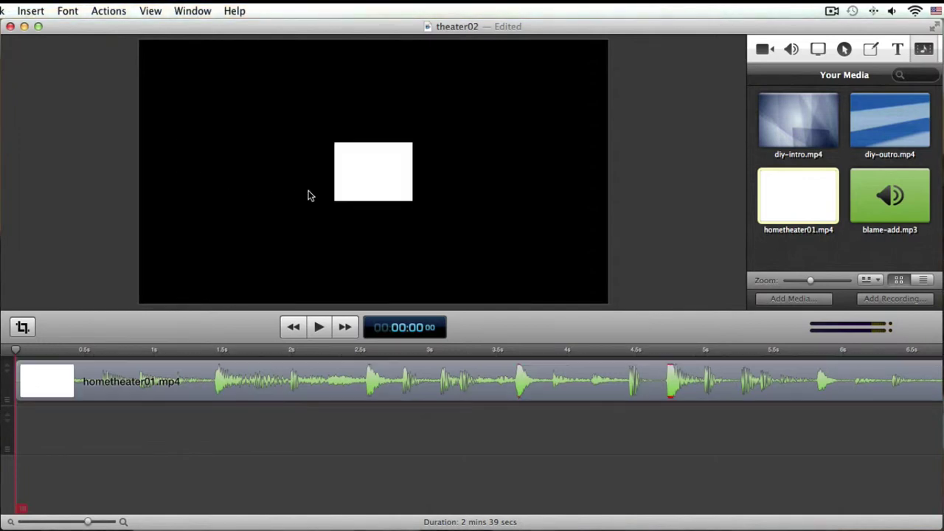
click(374, 173)
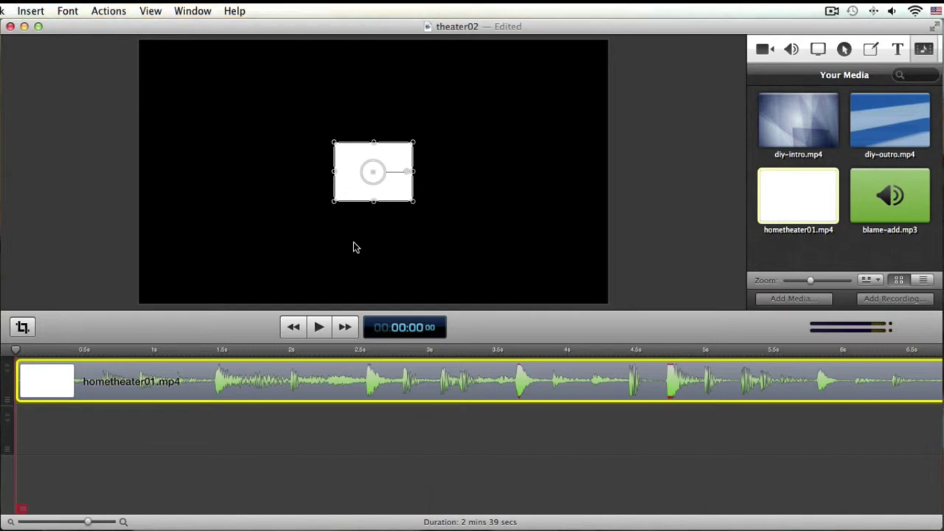
click(762, 52)
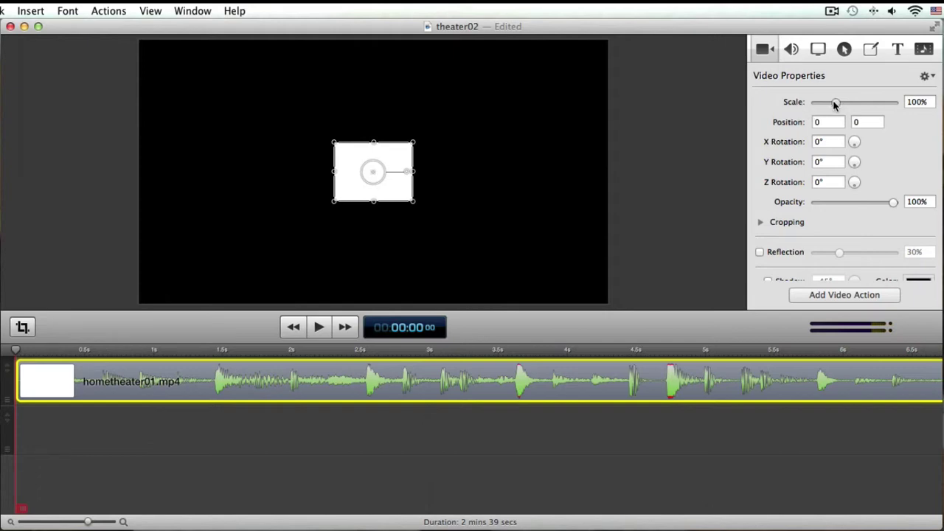
drag(833, 101, 912, 96)
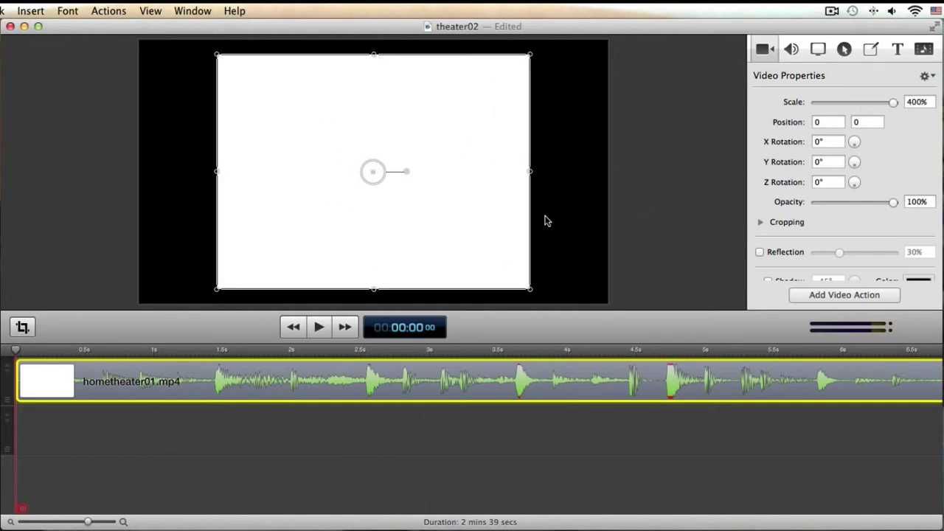
click(624, 236)
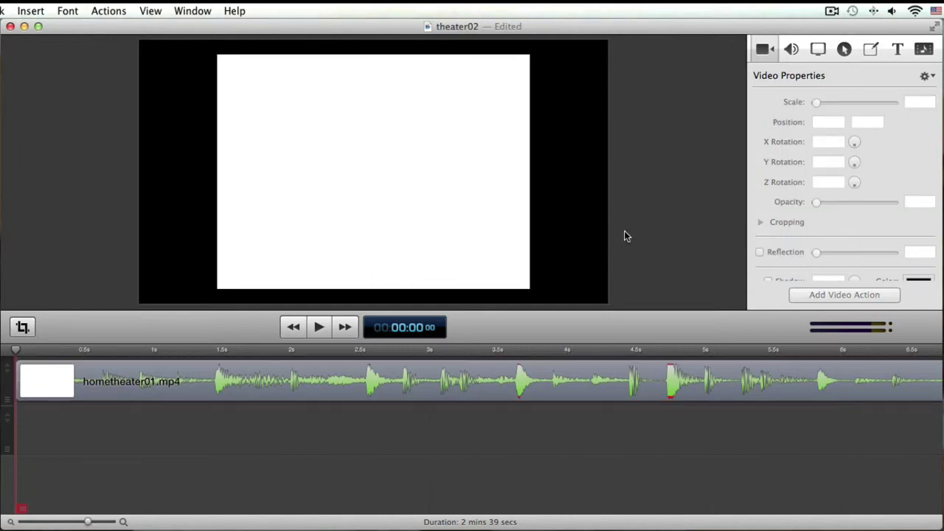
click(463, 223)
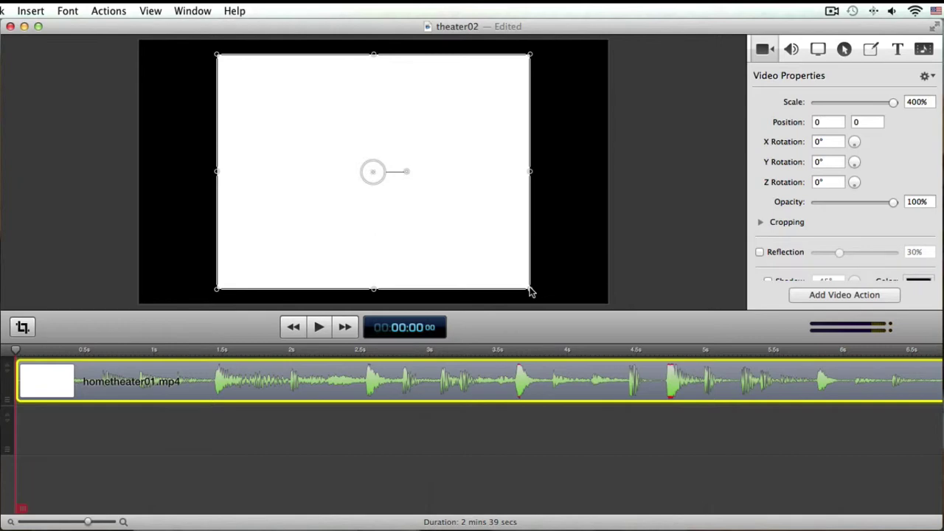
drag(530, 291, 562, 307)
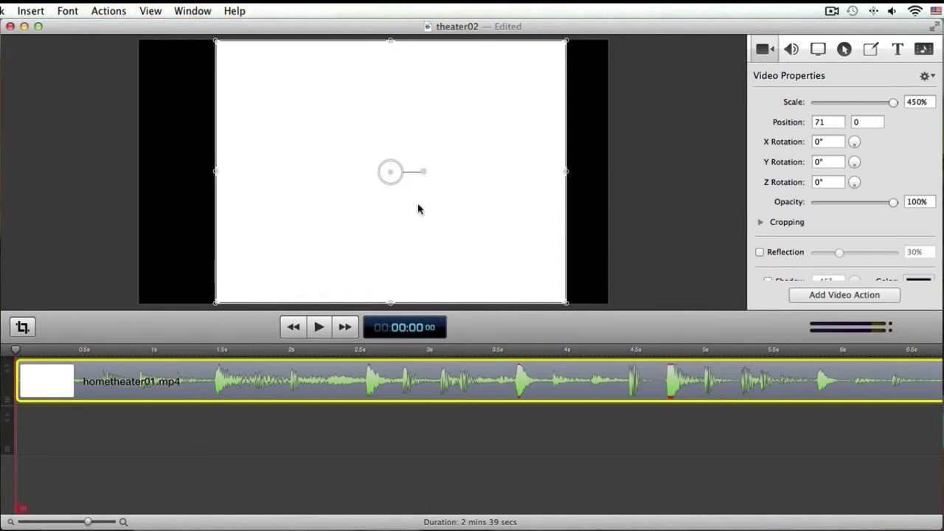
drag(482, 222, 464, 229)
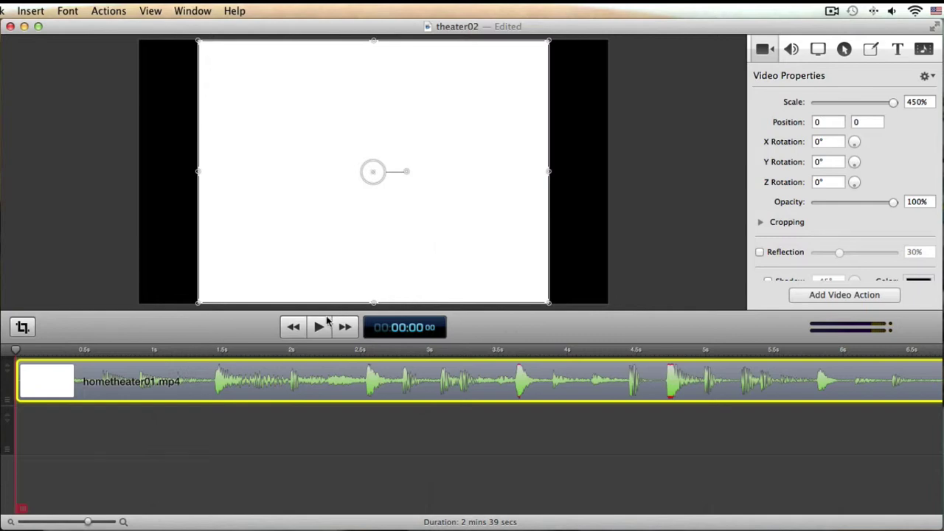
Preview the hometheater01.mp4 clip with its sound, then rewind and briefly replay the opening title from the start
click(321, 328)
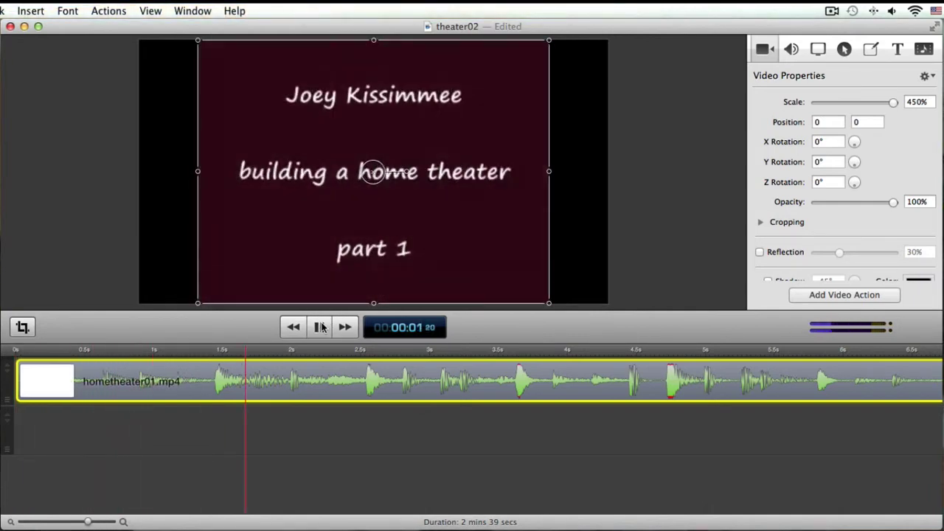
click(655, 269)
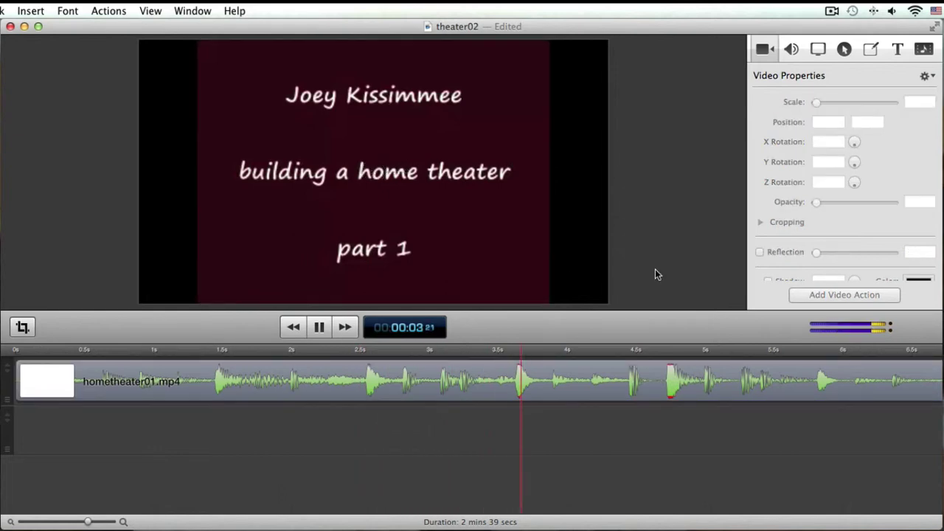
click(319, 326)
click(320, 327)
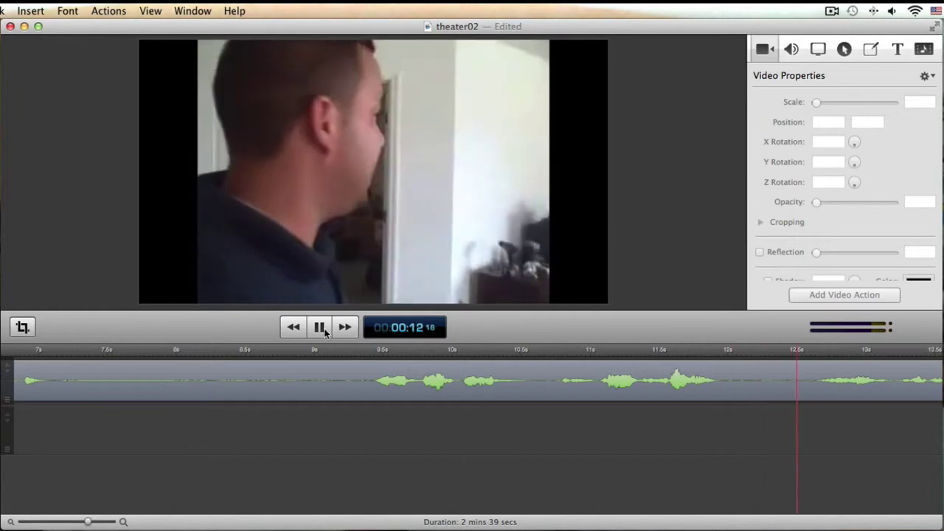
click(319, 327)
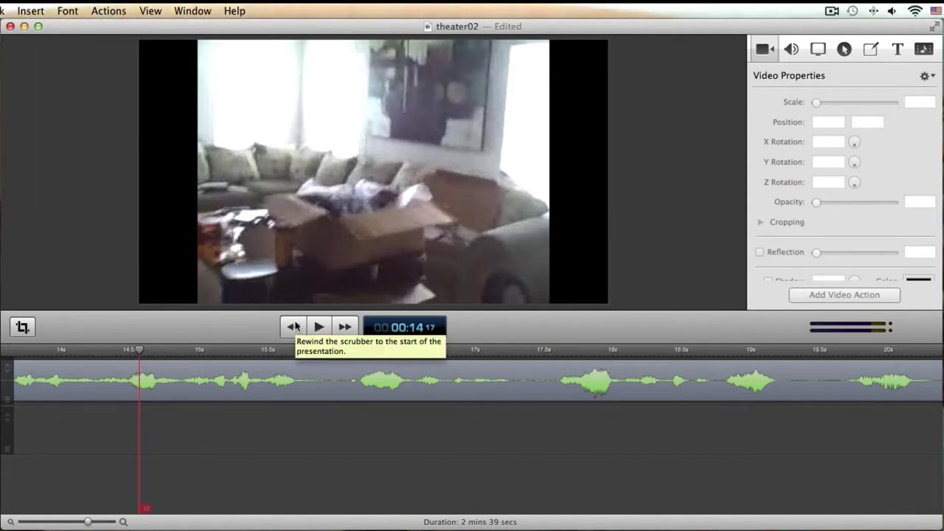
click(295, 327)
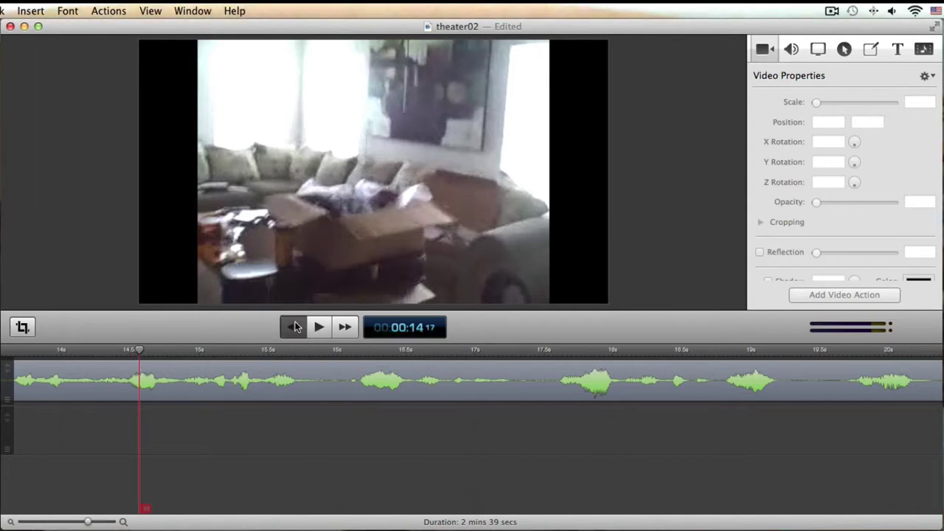
click(320, 330)
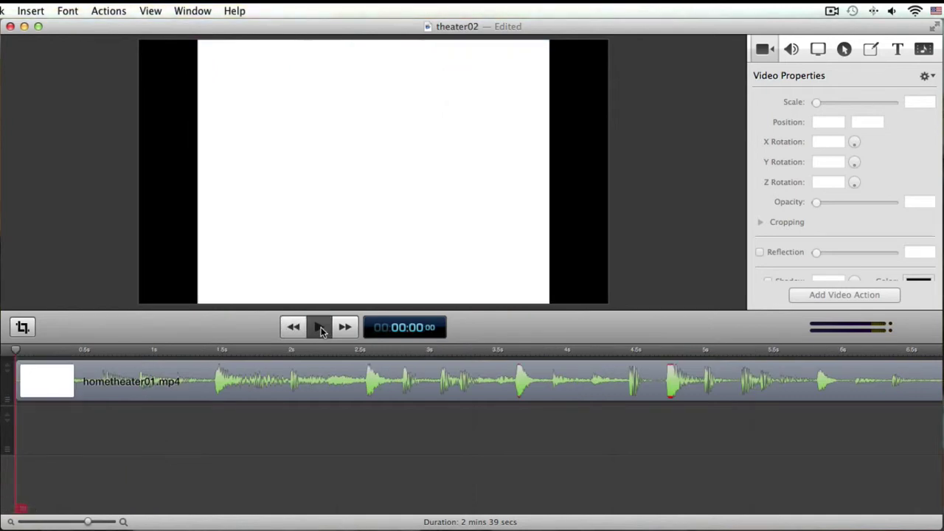
click(321, 330)
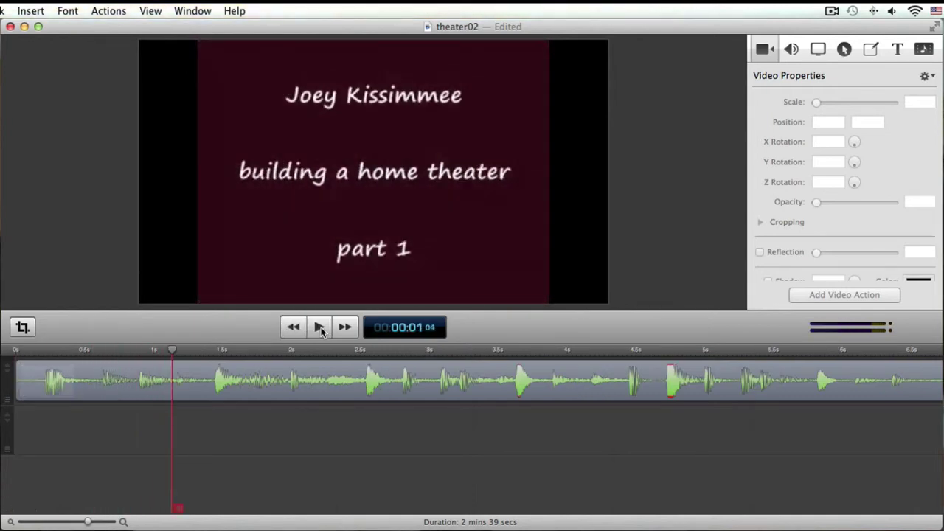
Mute the audio of the hometheater01.mp4 clip and bring up the clip's video properties again
click(238, 366)
click(792, 48)
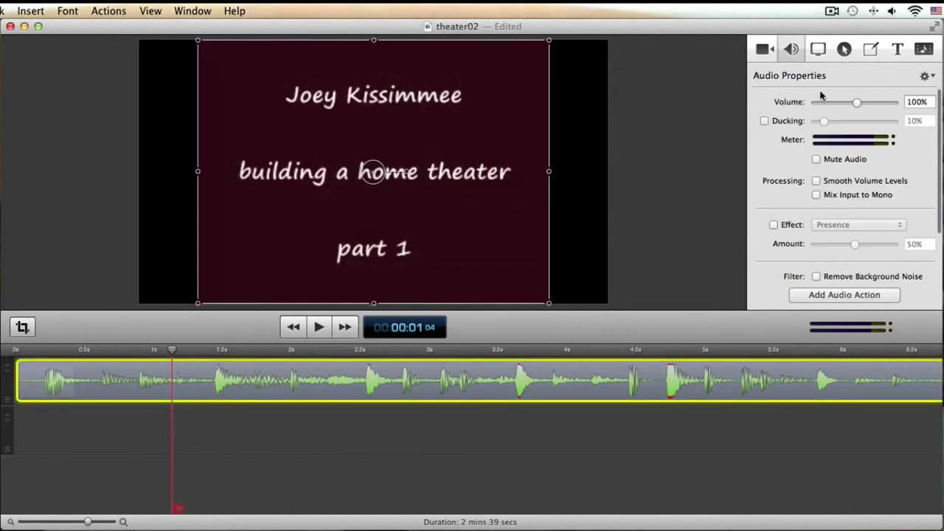
click(815, 159)
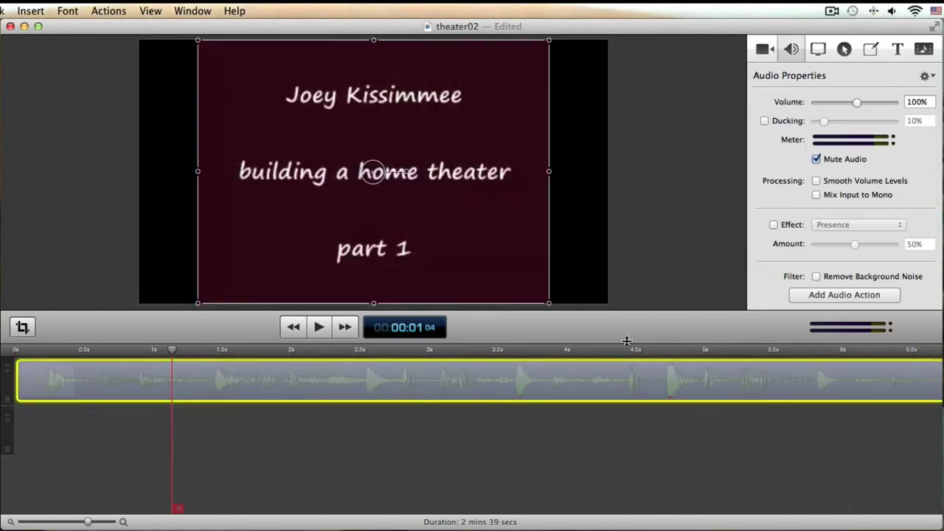
click(647, 296)
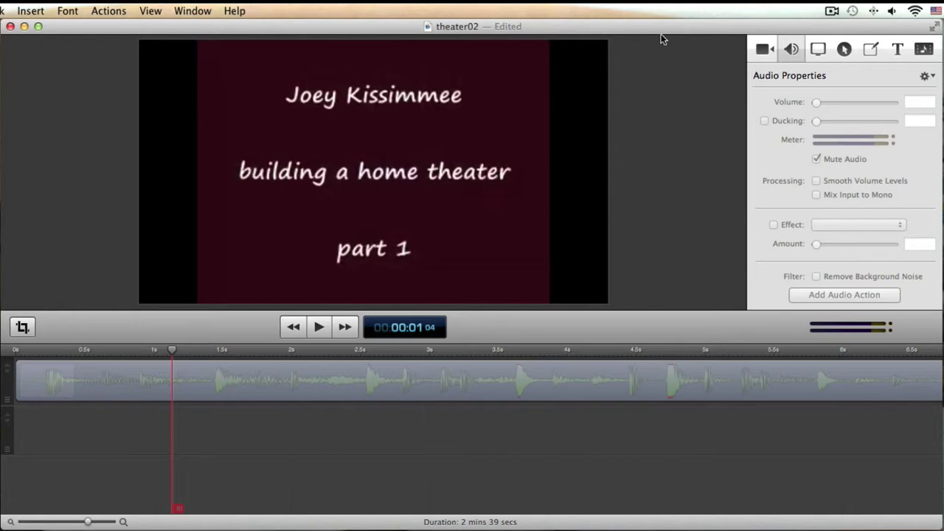
click(765, 49)
click(301, 384)
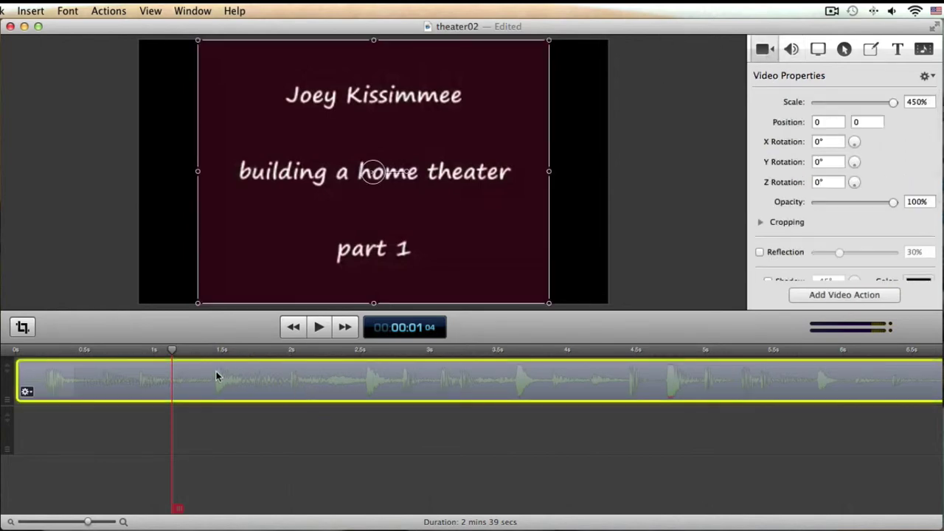
Remove the opening title from the start of hometheater01.mp4 by cutting everything before 00:00:07 18, where the room footage fades in
drag(172, 353, 356, 353)
click(351, 459)
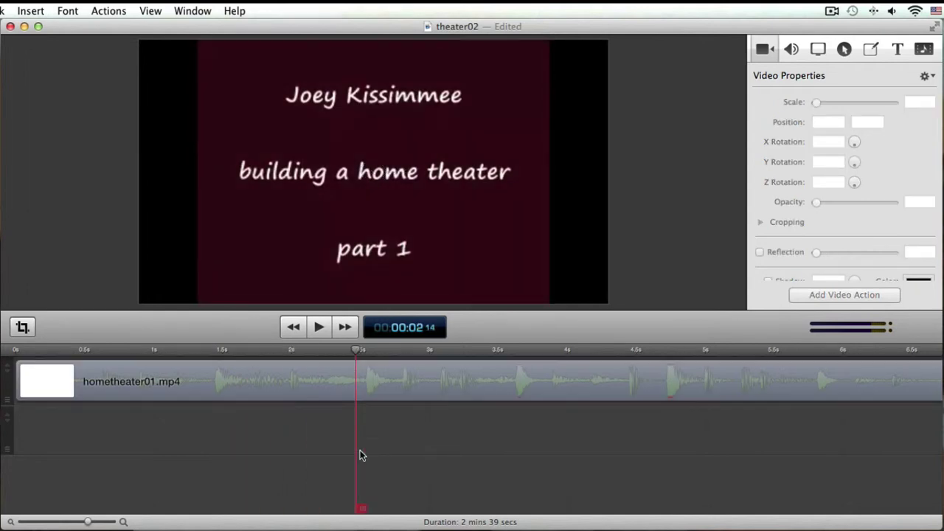
click(382, 391)
key(space)
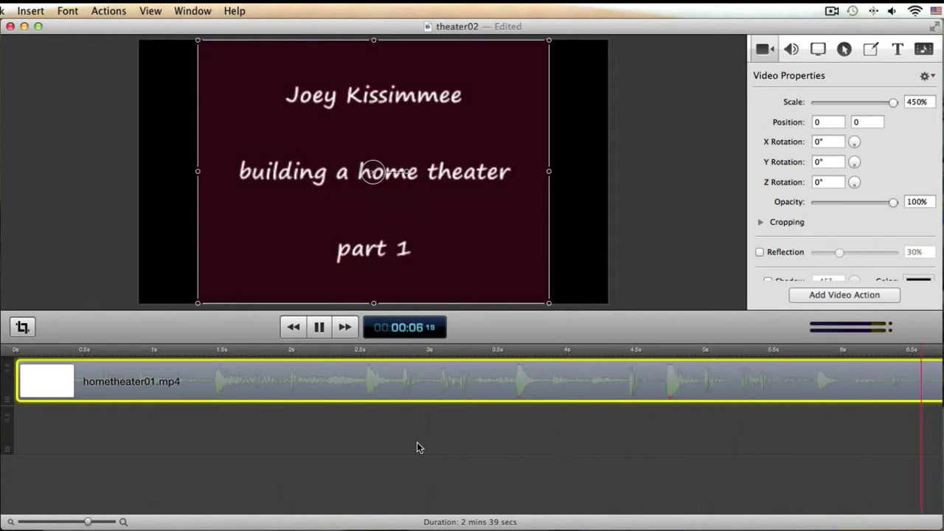
key(space)
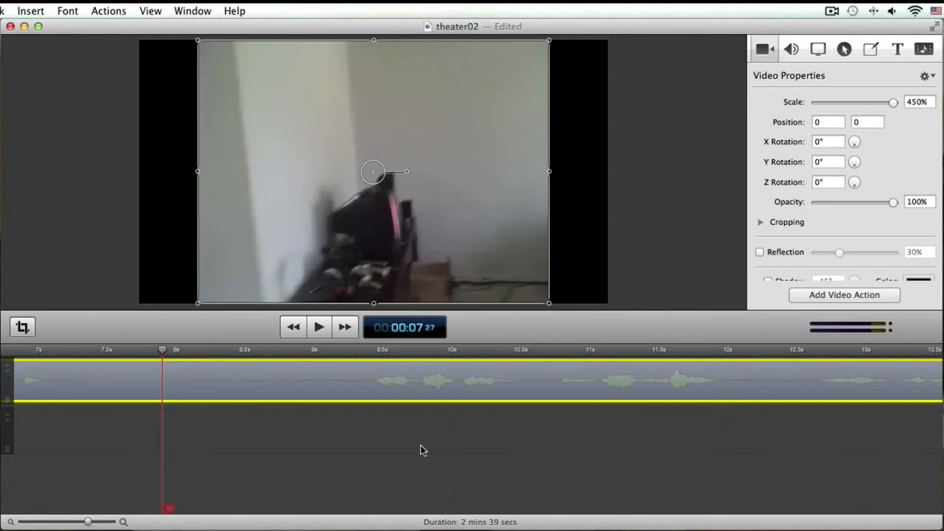
scroll(347, 447, left, 5)
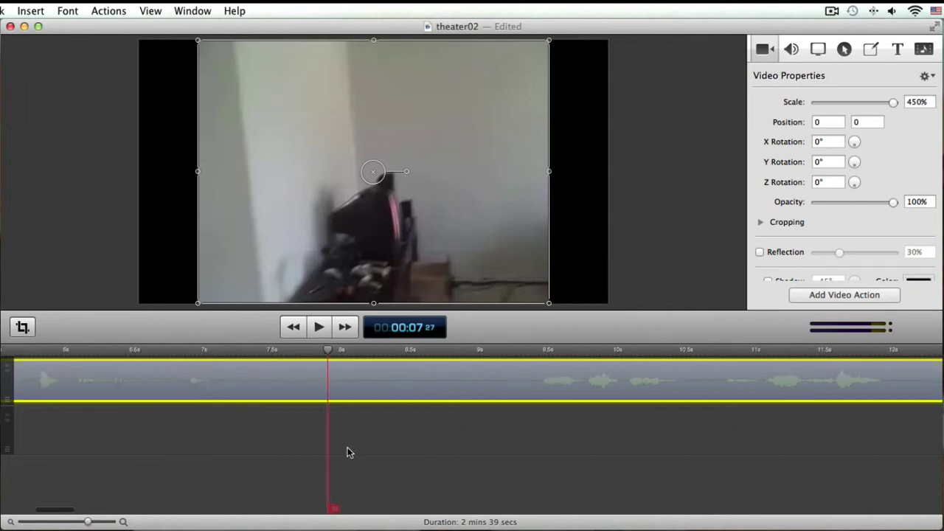
click(267, 352)
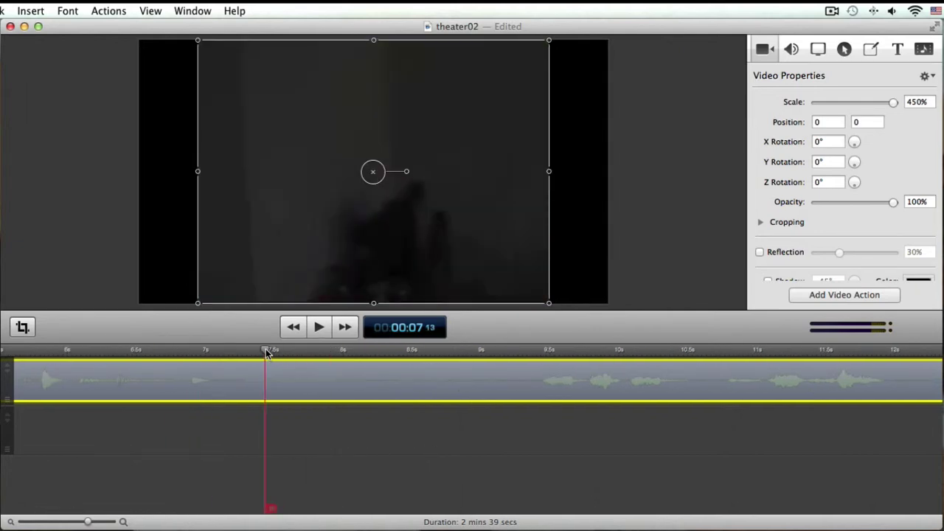
drag(267, 352, 289, 354)
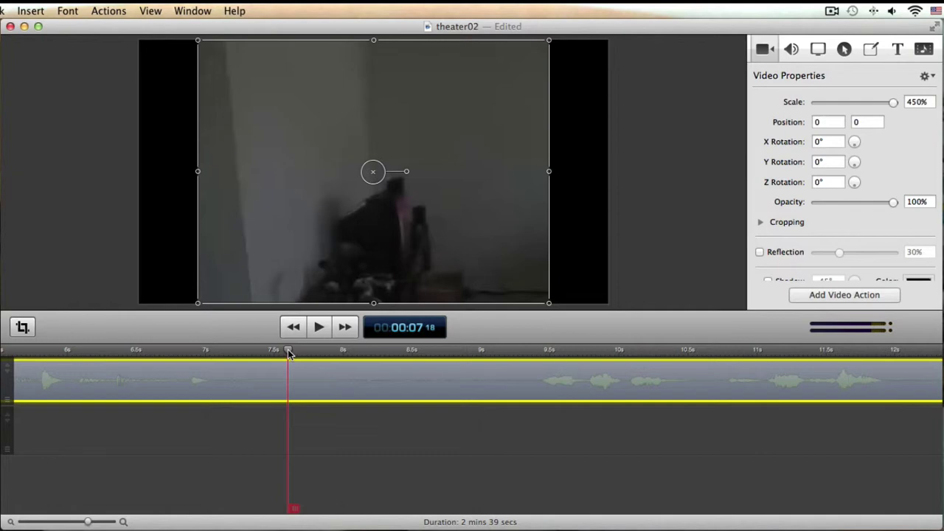
key(o)
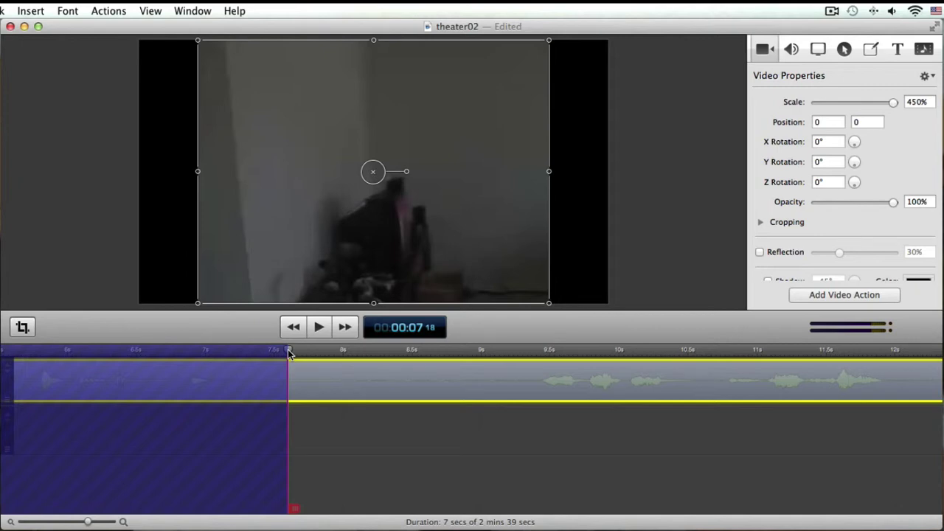
key(BackSpace)
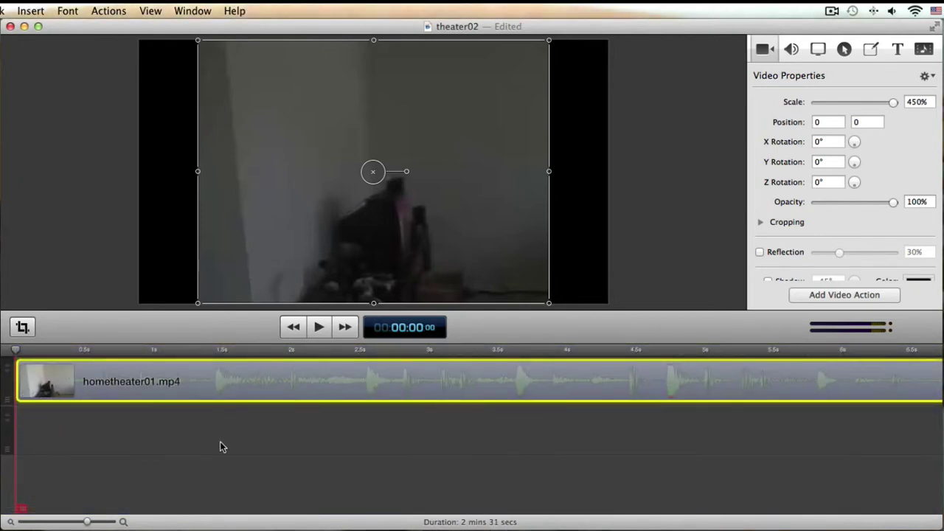
Preview the trimmed hometheater01.mp4 from the start and split the clip at 00:00:08 14
key(space)
click(652, 251)
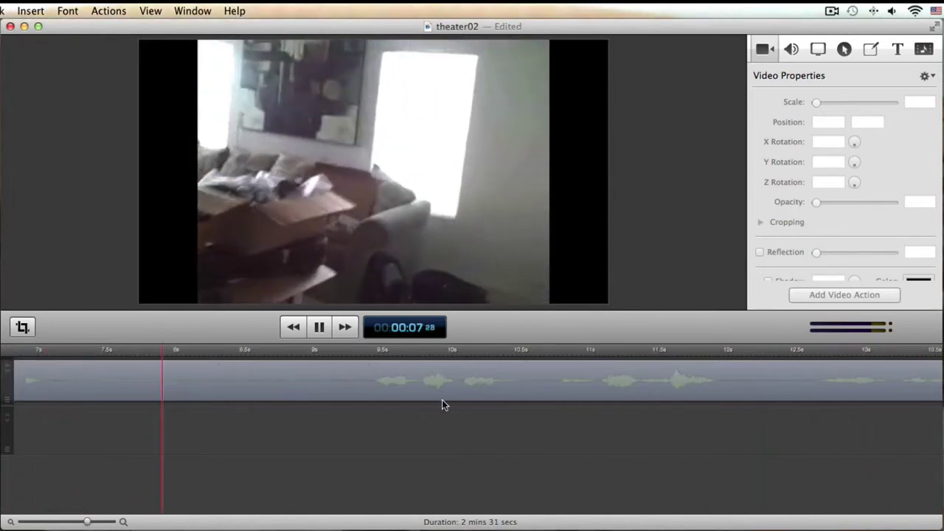
key(space)
click(406, 397)
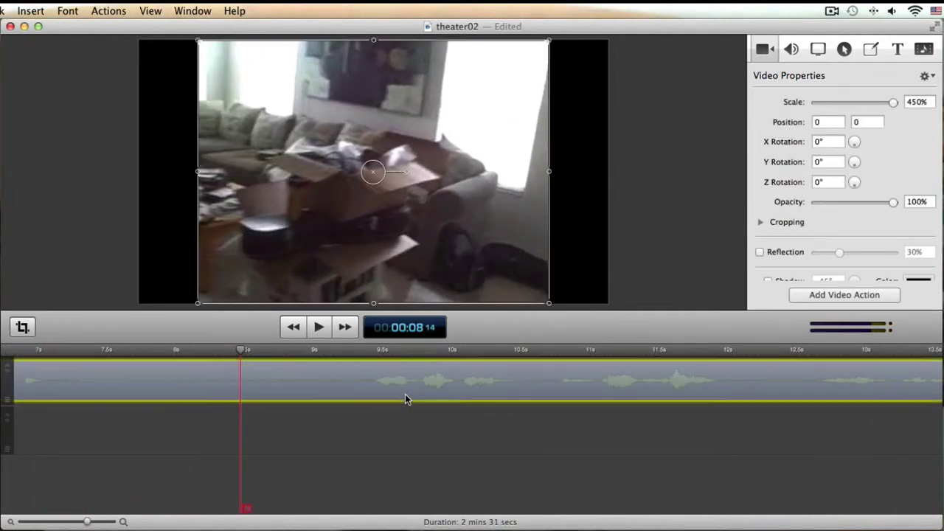
key(t)
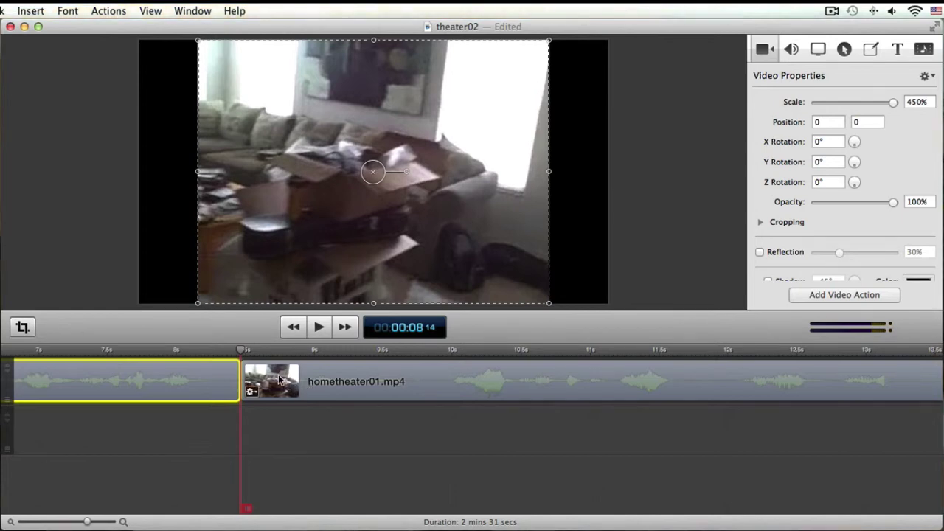
Split the second part again at 00:00:08 25, move the short piece to the second track and close the gap on the first
click(289, 352)
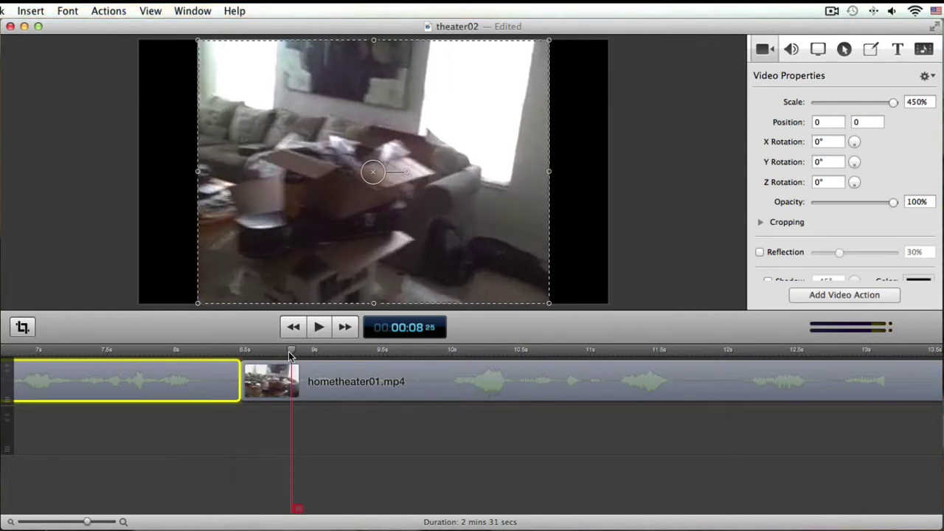
click(319, 381)
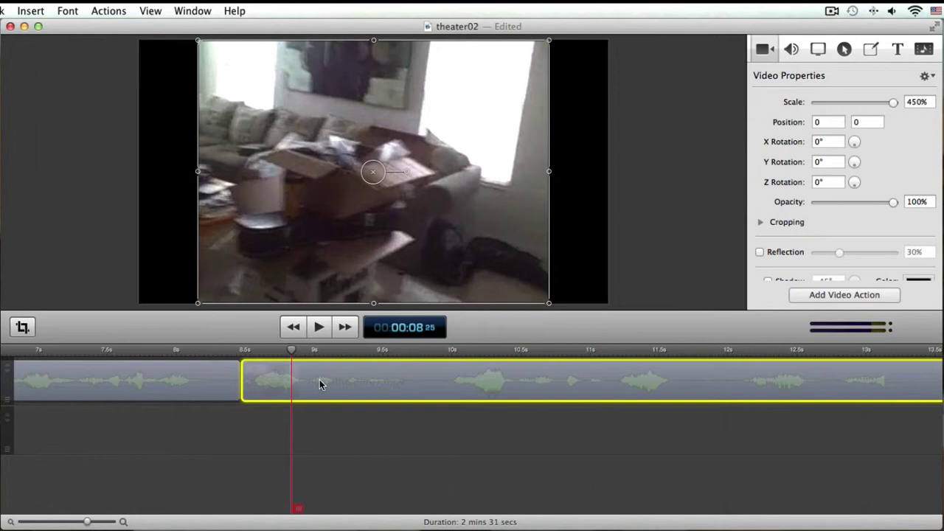
key(t)
drag(276, 381, 276, 443)
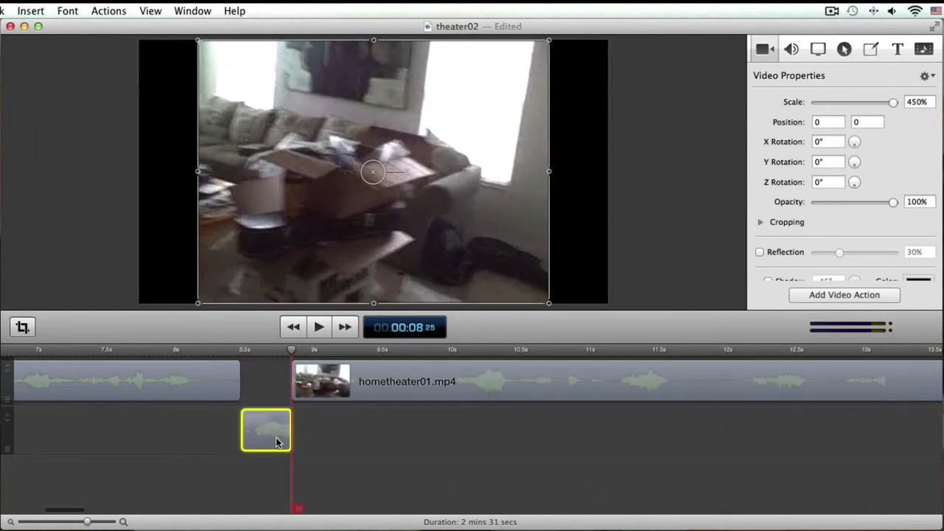
drag(364, 390, 315, 390)
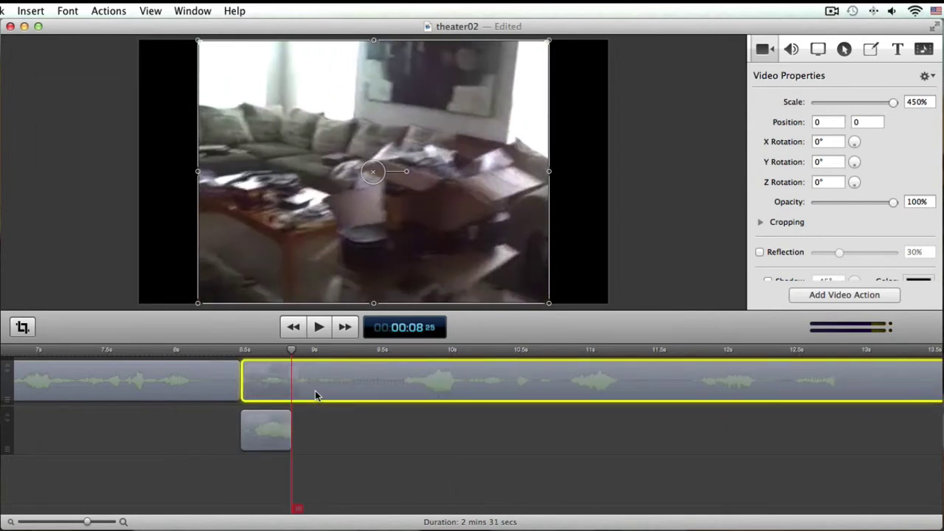
Undo the clip moves and both splits of hometheater01.mp4
key(super+z)
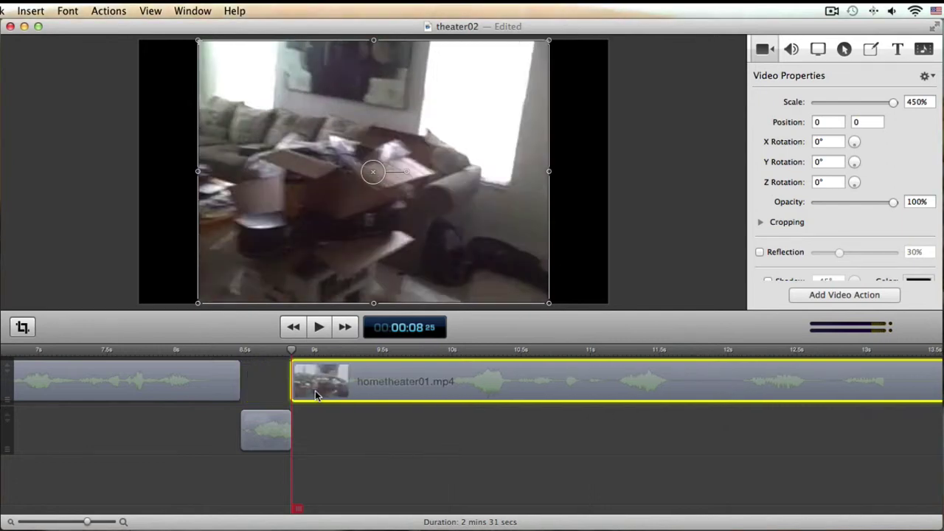
key(super+z)
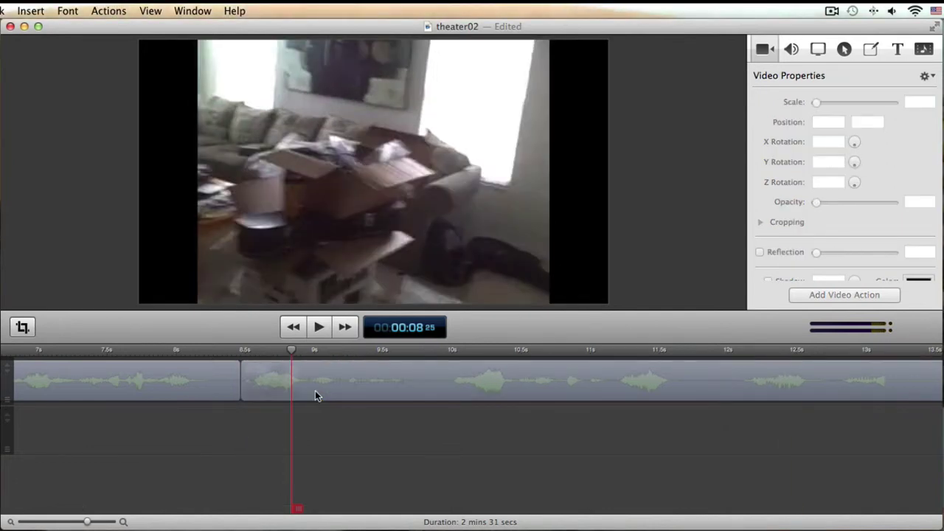
key(super+z)
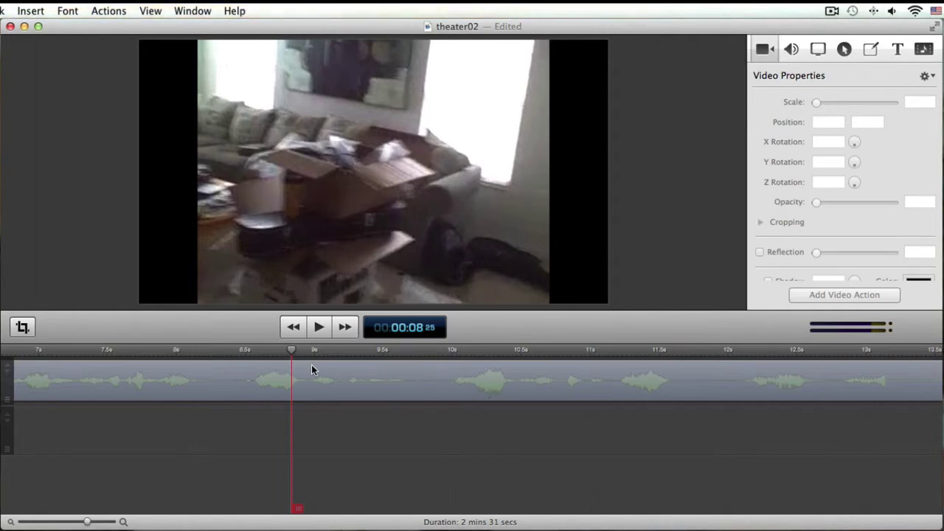
Remove the closing credits from hometheater01.mp4 by cutting everything after the fade to black at 00:02:17 14
click(344, 327)
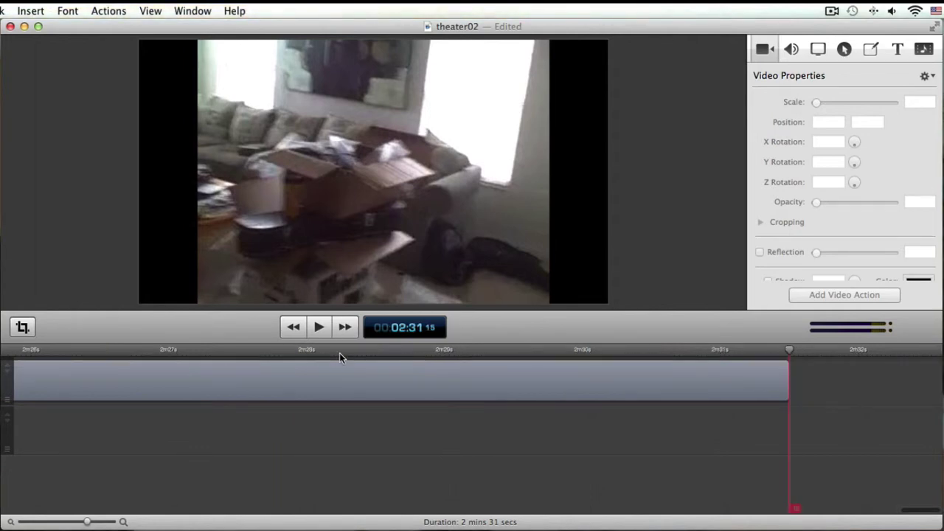
click(339, 352)
scroll(339, 352, left, 5)
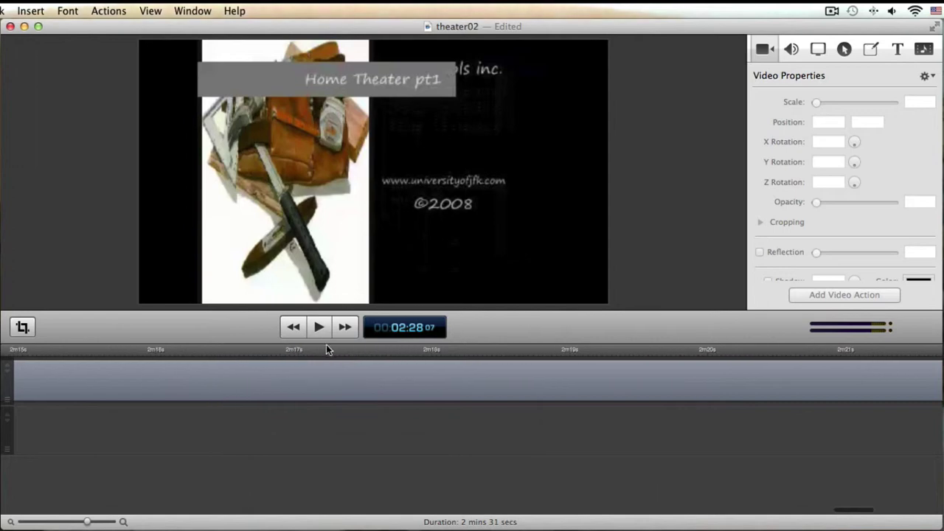
click(313, 352)
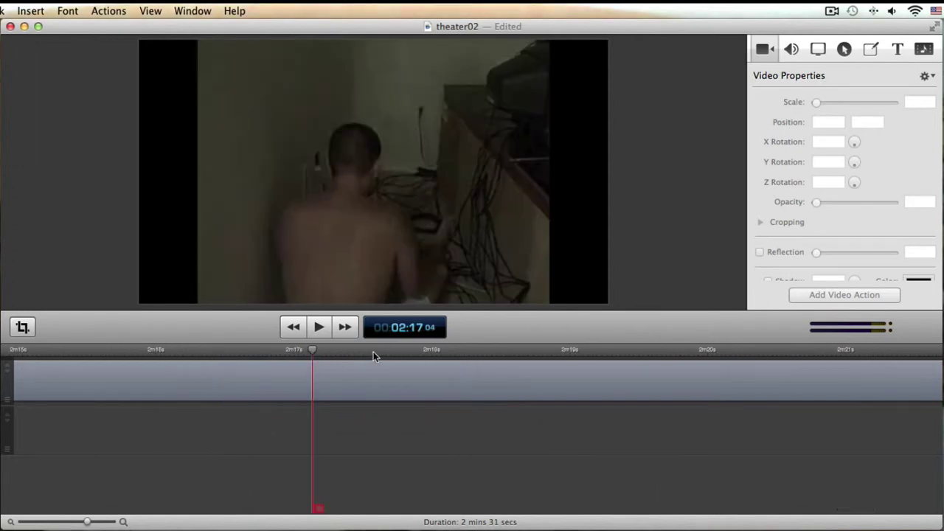
drag(418, 350, 358, 354)
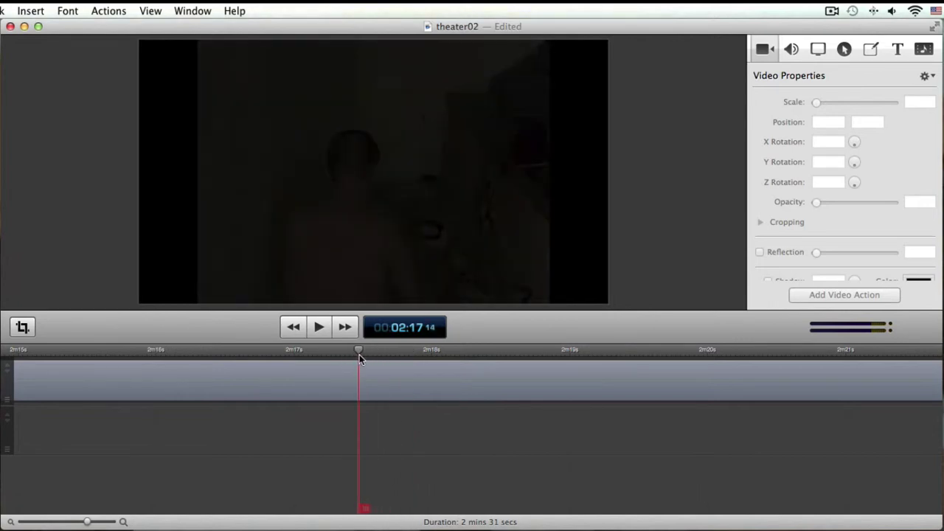
click(365, 368)
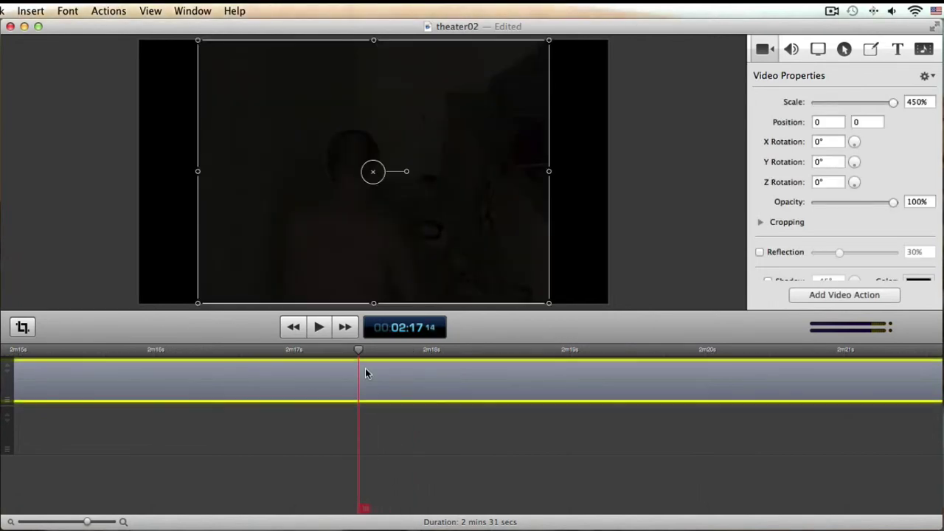
key(i)
key(Delete)
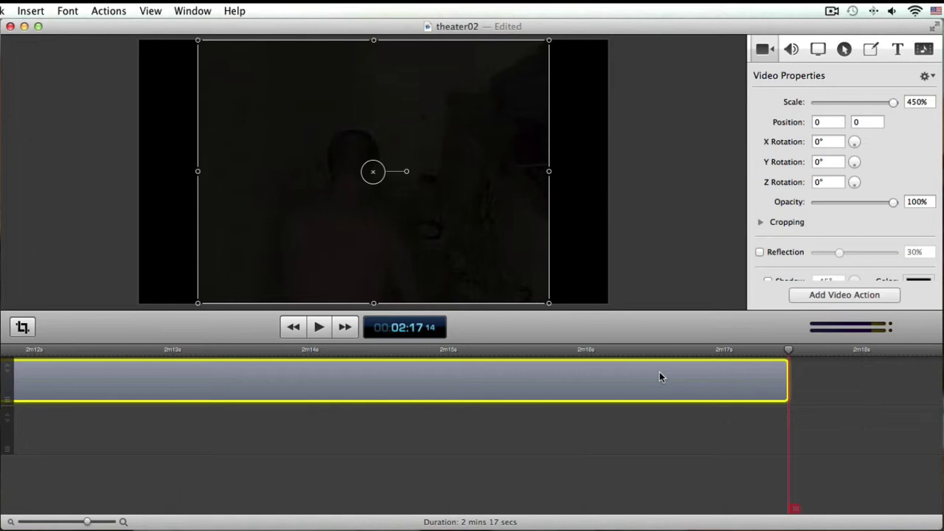
Show the whole hometheater01.mp4 clip on the timeline and place the playhead at its end, 00:02:17 14, with nothing selected
click(292, 327)
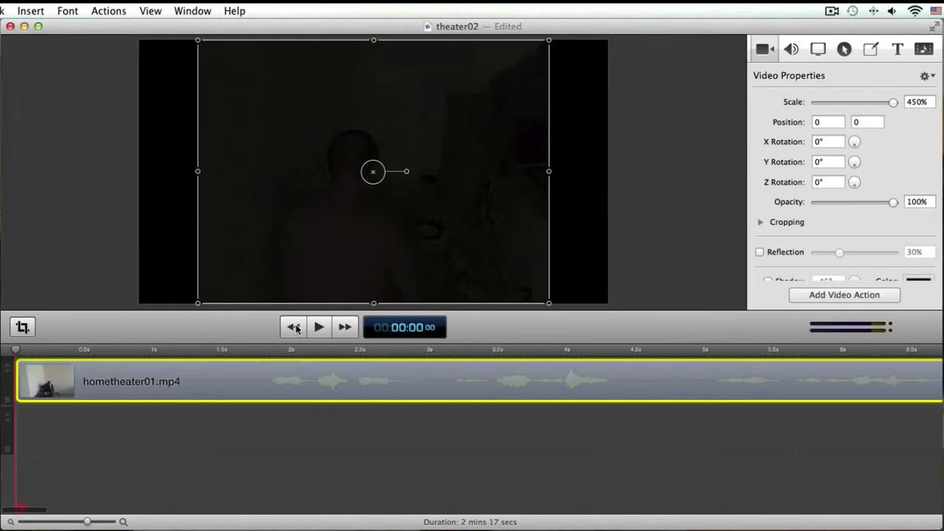
drag(88, 521, 38, 522)
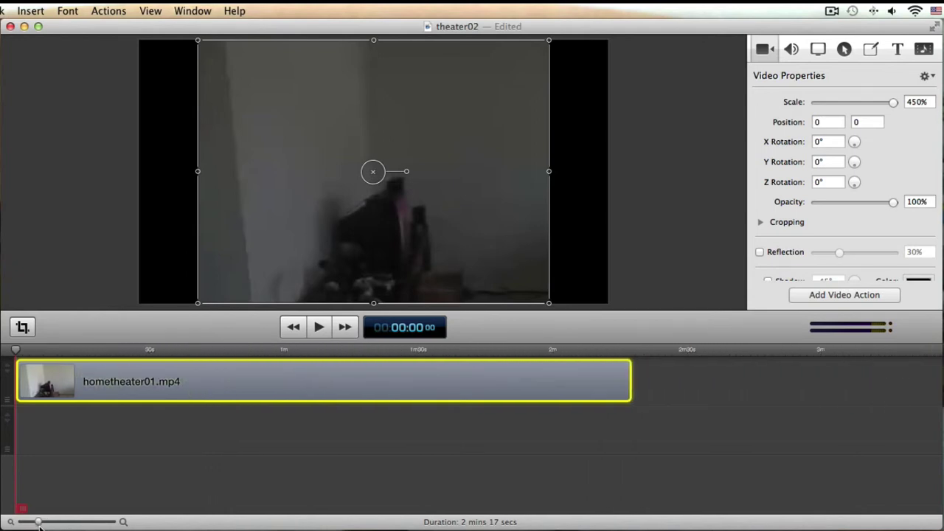
click(613, 349)
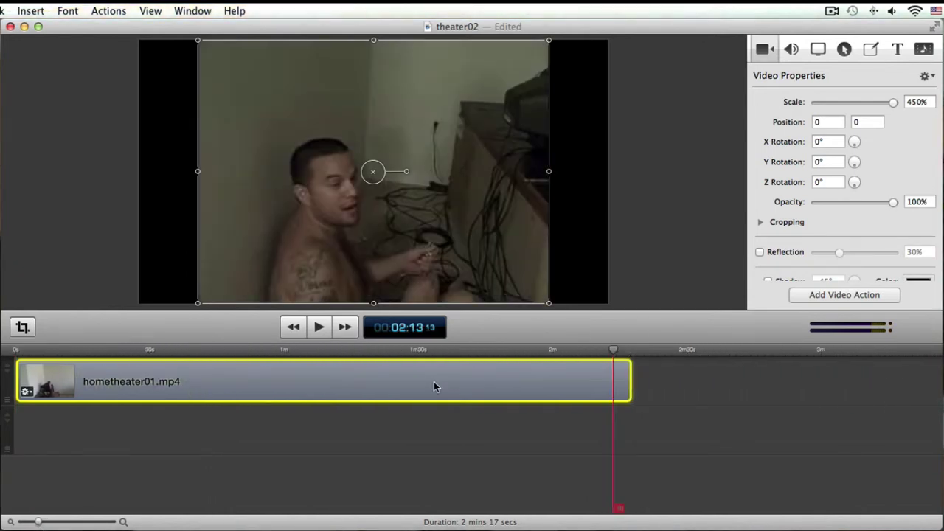
click(630, 349)
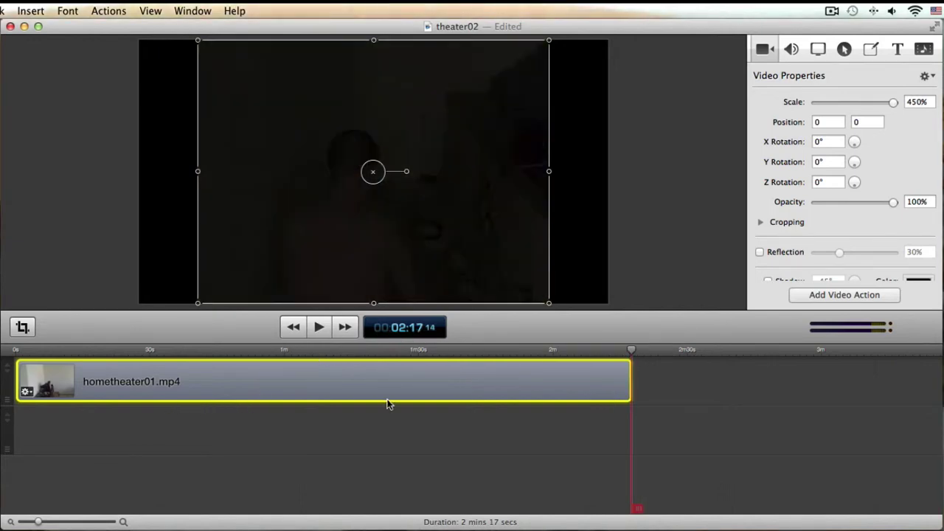
click(407, 446)
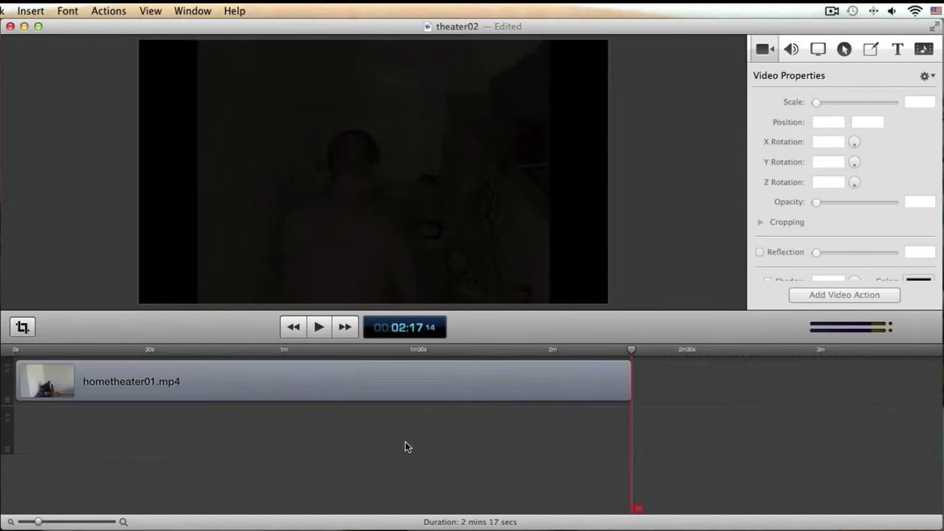
Place blame-add.mp3 on the second track starting at 0 seconds and cut off the part running past the end of hometheater01.mp4
click(924, 49)
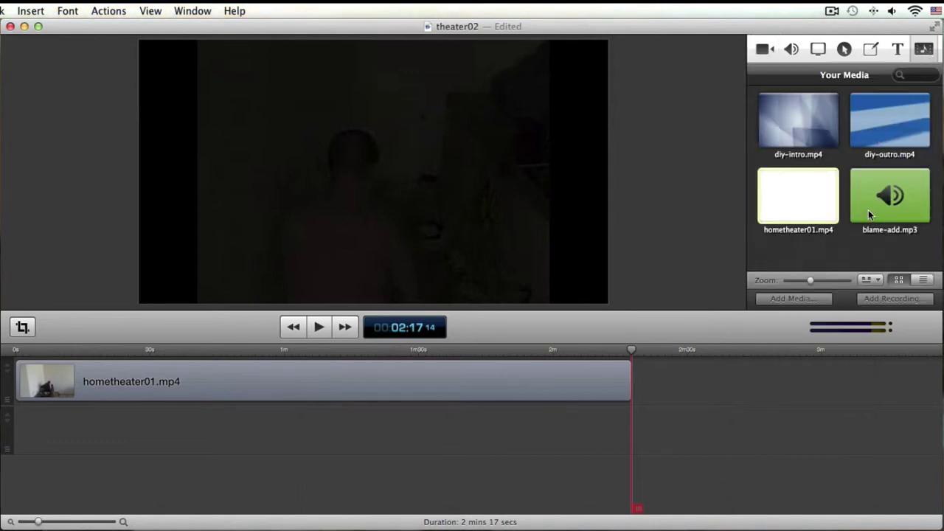
mouse_move(866, 207)
mouse_down()
mouse_move(803, 355)
mouse_move(730, 417)
mouse_move(677, 435)
mouse_move(373, 424)
mouse_move(133, 440)
mouse_move(20, 427)
mouse_up()
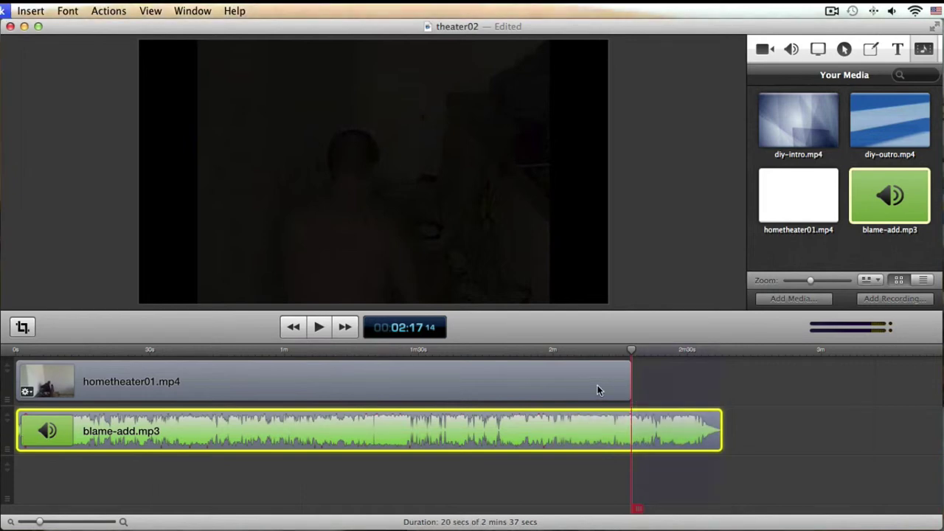
key(i)
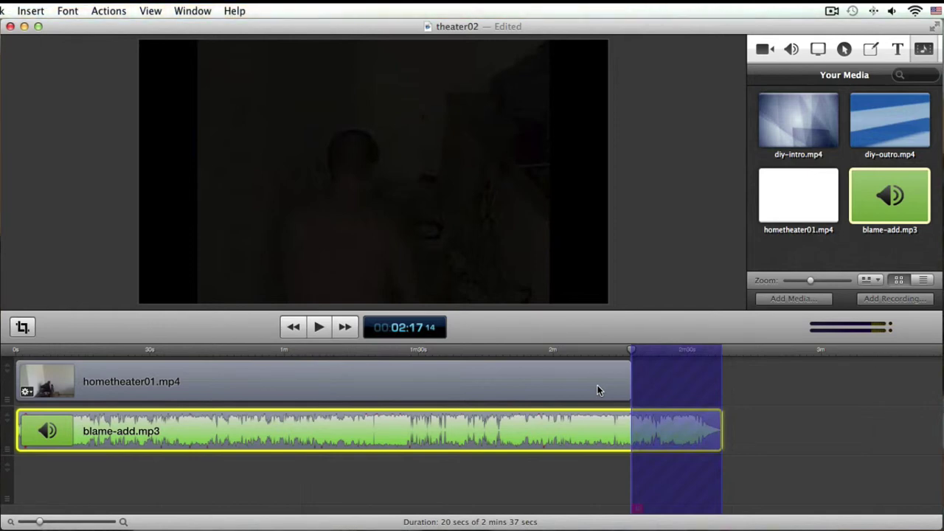
key(Delete)
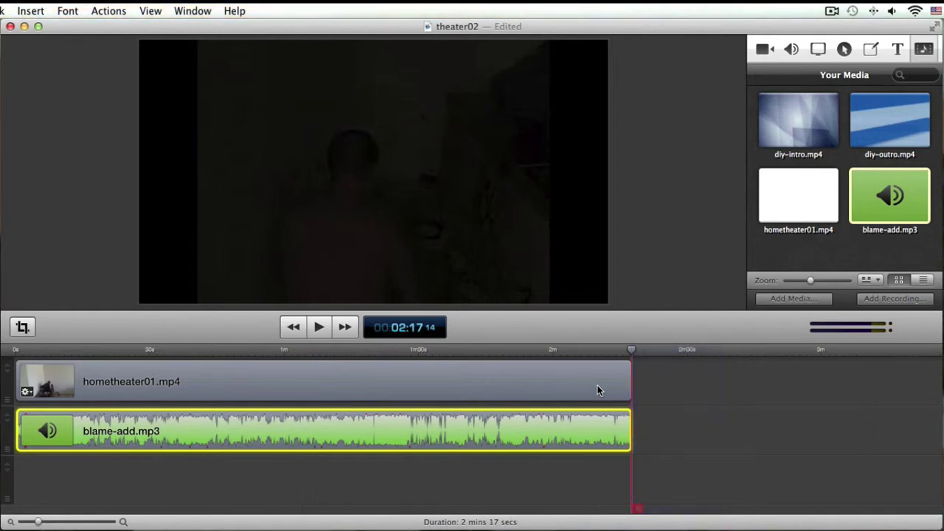
click(710, 388)
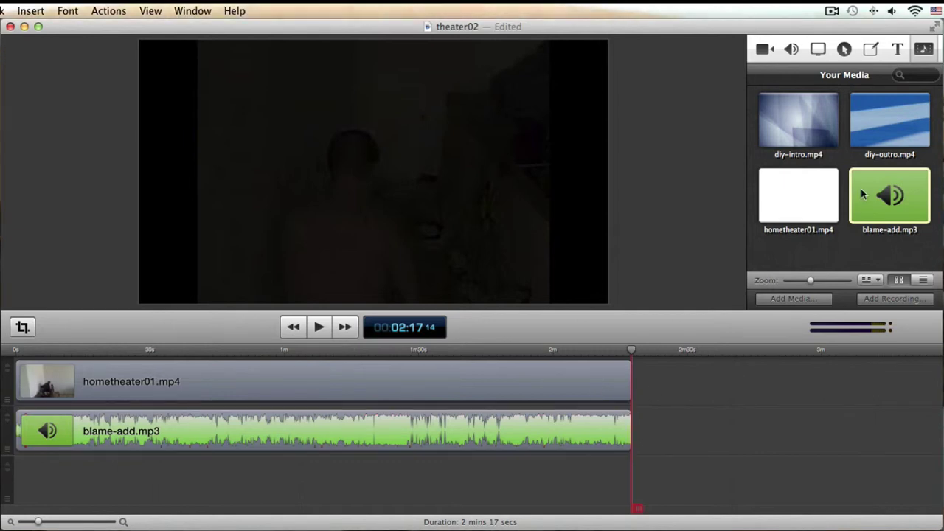
Add diy-outro.mp4 directly after hometheater01.mp4 on the first track and scale it to 150%
click(877, 139)
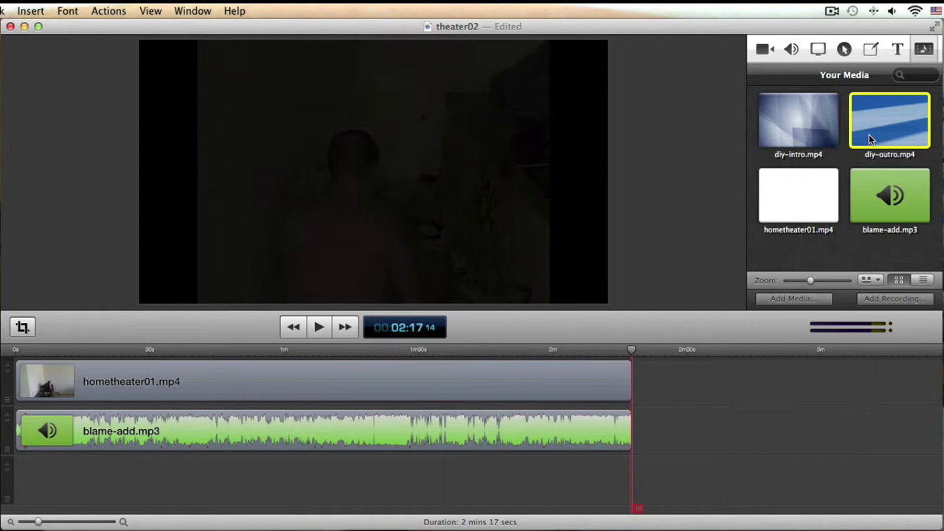
drag(869, 134, 652, 388)
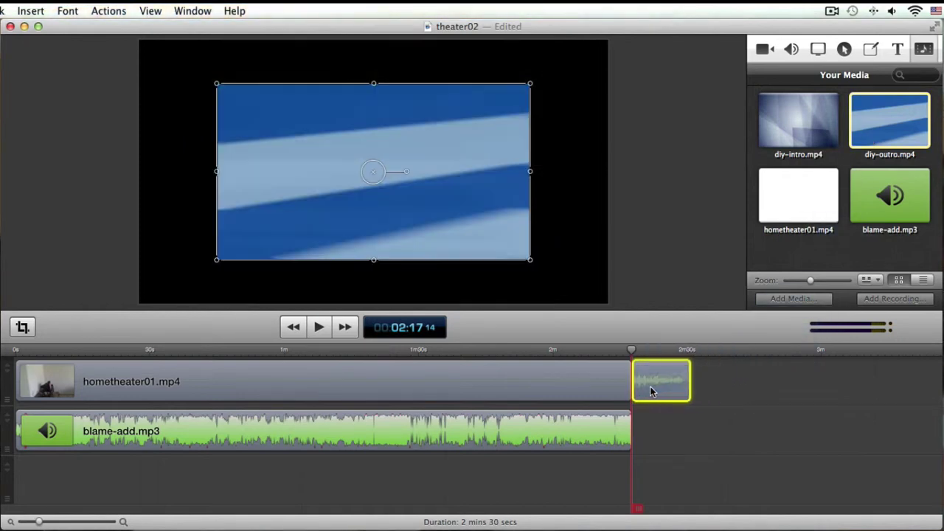
click(653, 349)
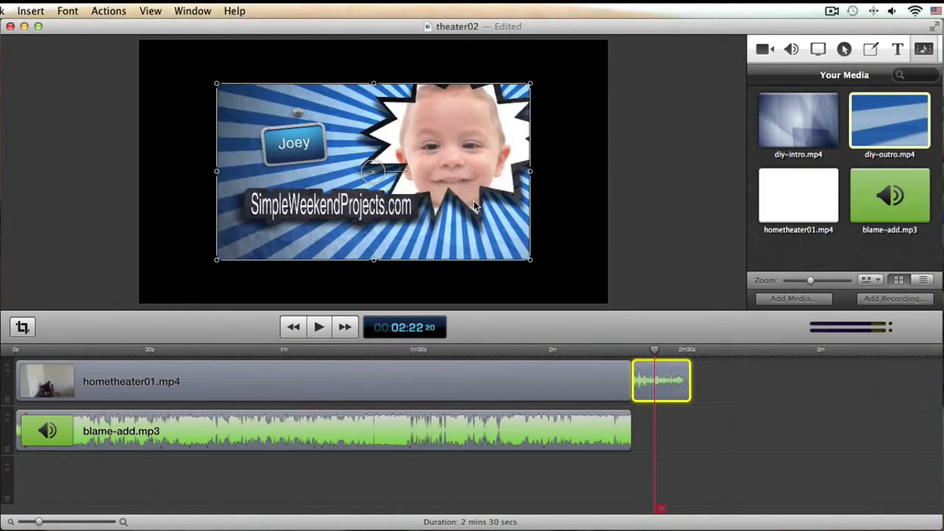
click(763, 49)
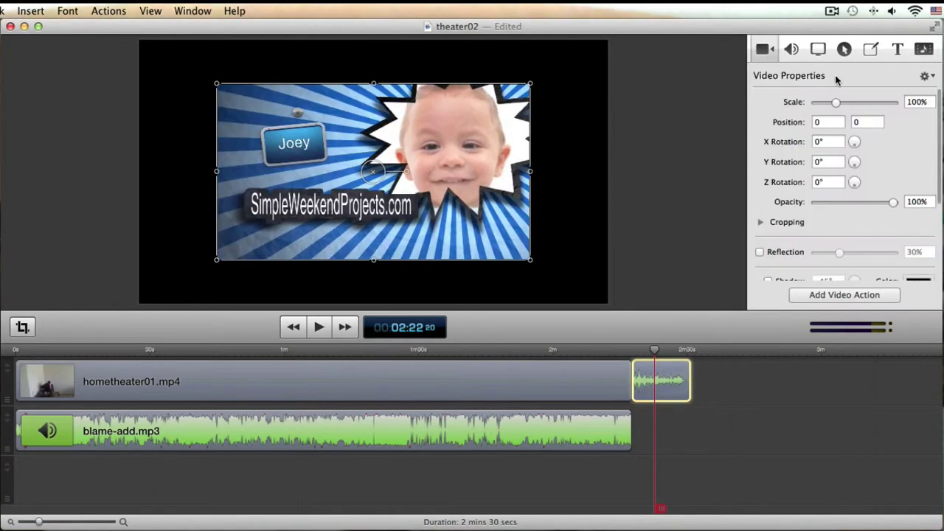
drag(839, 102, 845, 107)
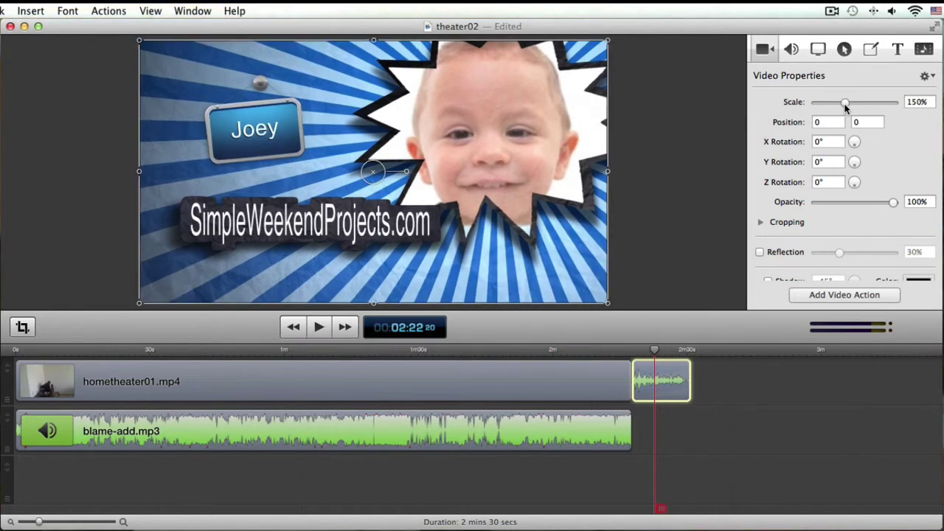
double_click(911, 102)
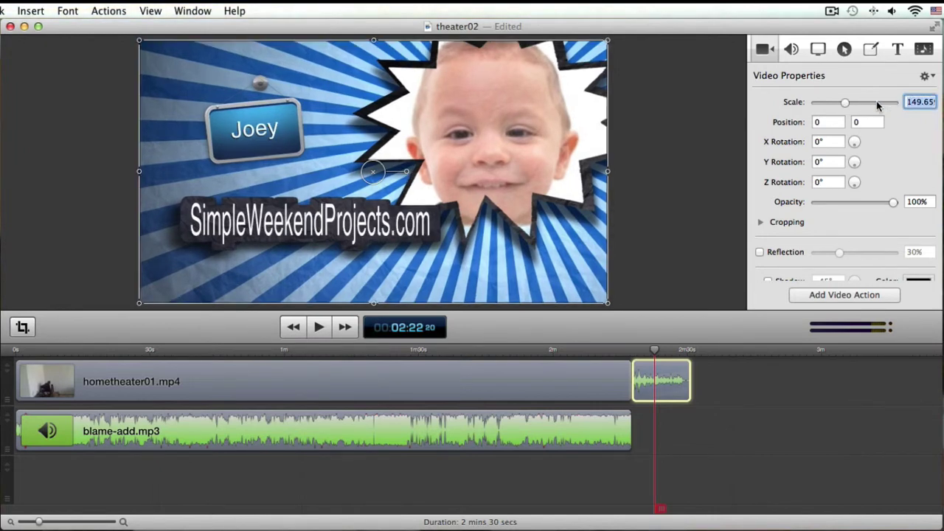
drag(849, 100, 848, 100)
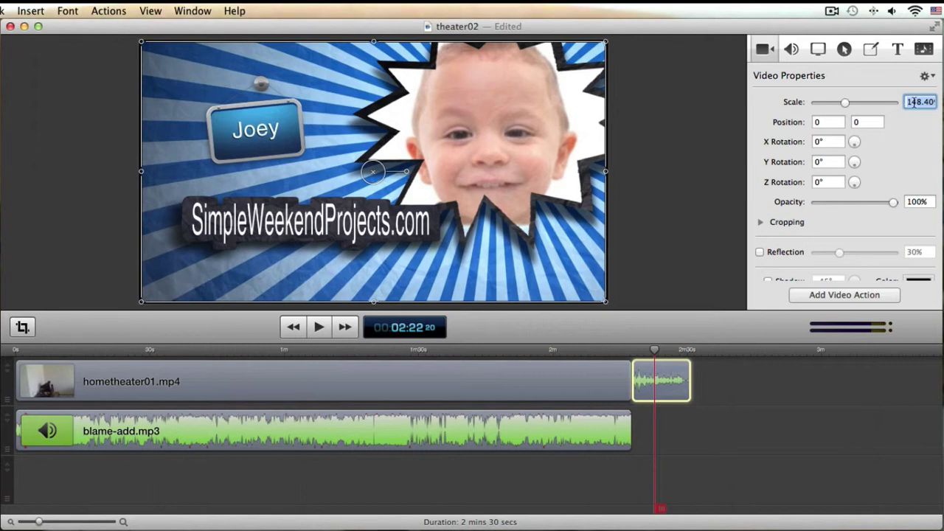
text(150)
key(Return)
click(705, 164)
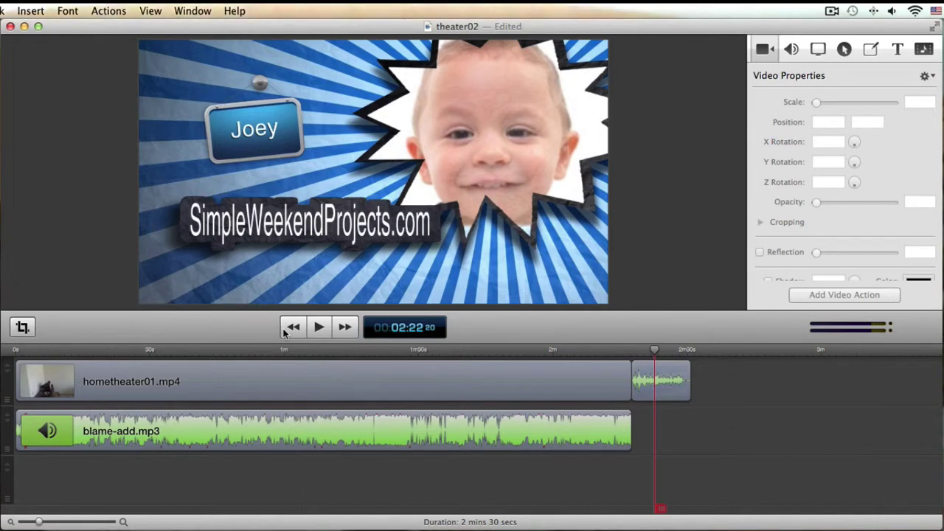
Move all clips together about 20 seconds later on the timeline and return the playhead to 00:00:00
key(super+a)
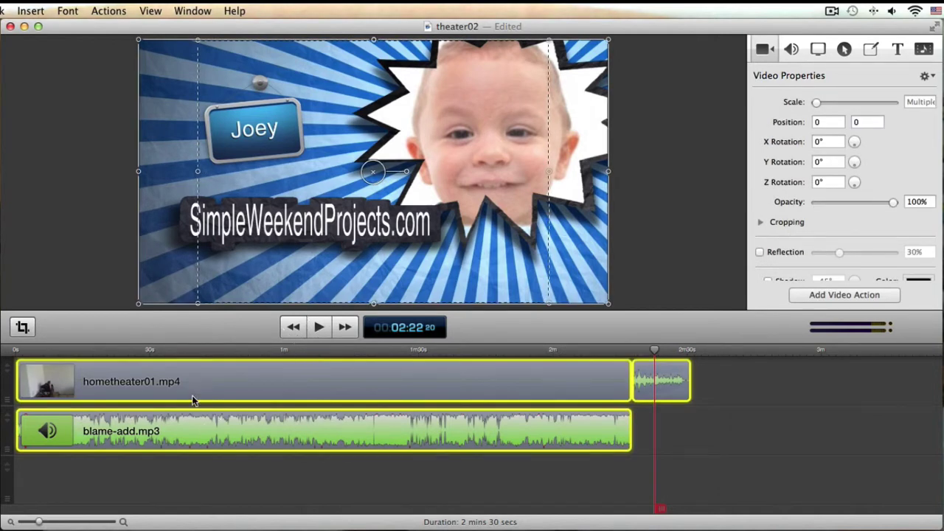
drag(179, 388, 269, 386)
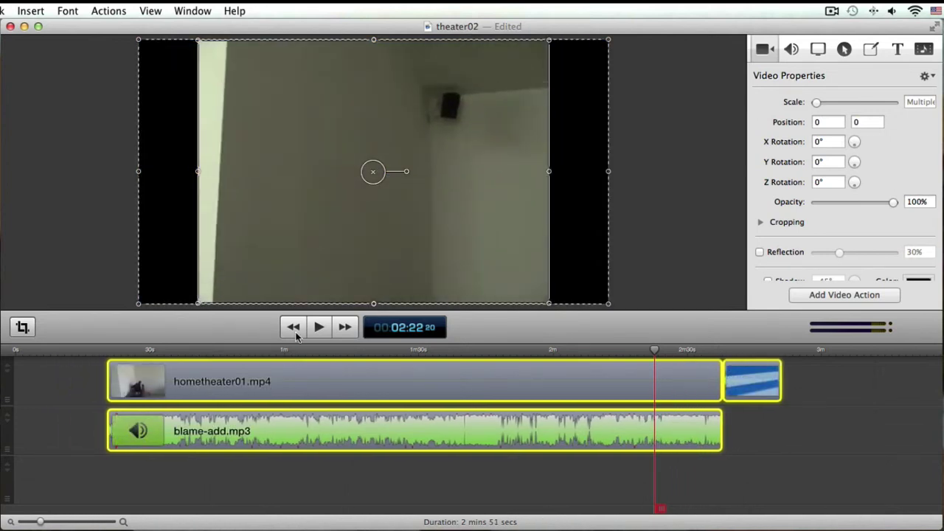
click(293, 326)
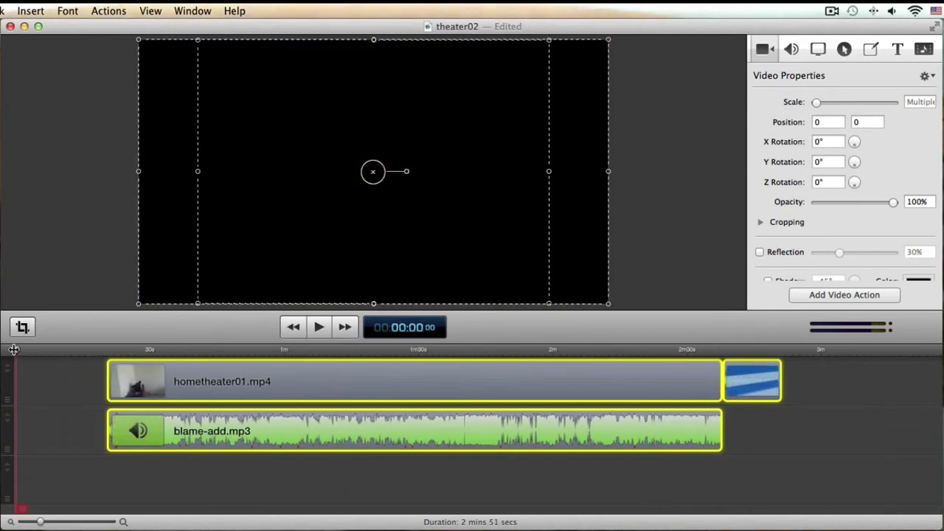
drag(31, 351, 4, 348)
Place diy-intro.mp4 at 0 seconds on the first track and shift all the other clips back to directly follow it
click(923, 49)
click(816, 116)
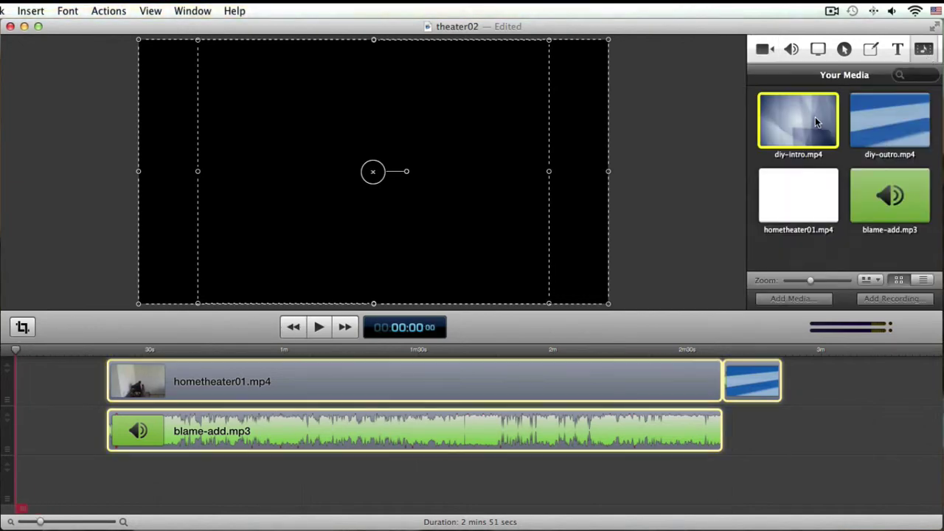
drag(771, 139, 28, 390)
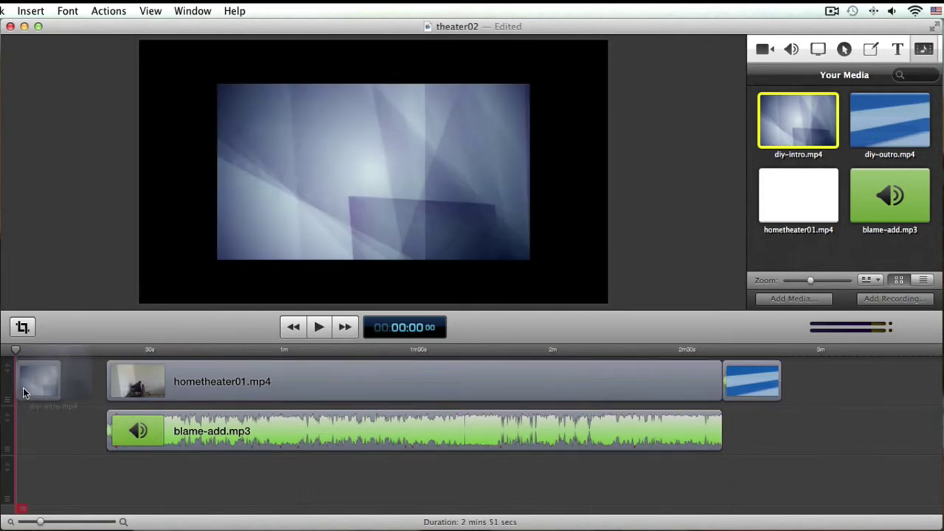
click(86, 404)
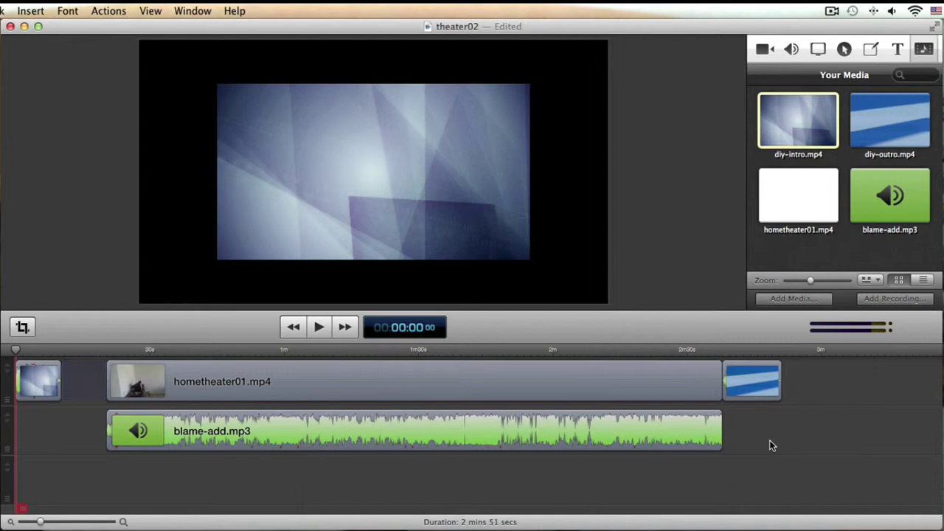
drag(806, 394, 270, 442)
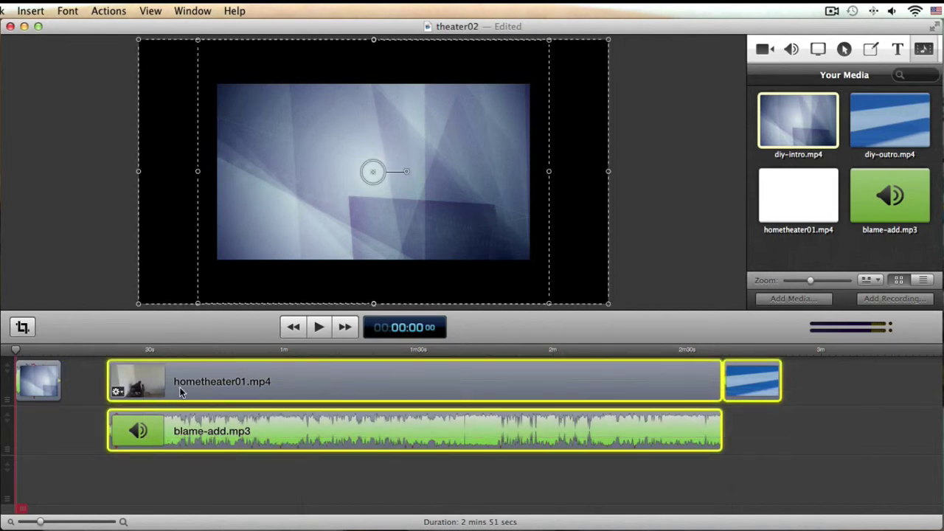
drag(179, 387, 137, 391)
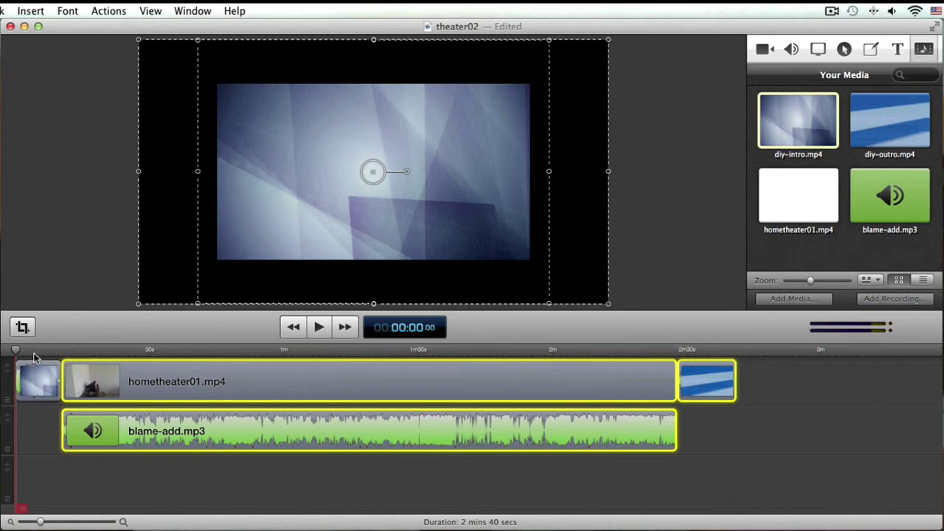
Scale the diy-intro.mp4 clip to 150%, checking it in the preview at about 4 seconds
drag(34, 353, 35, 351)
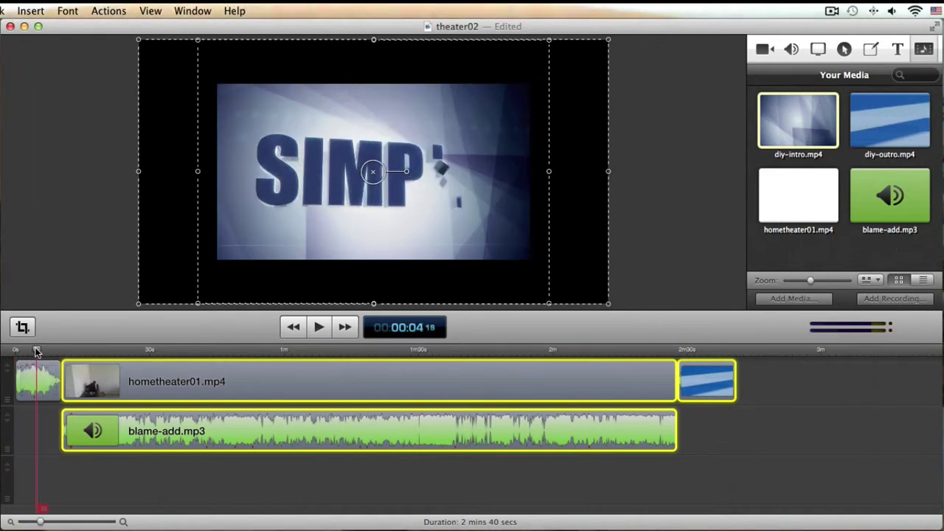
click(52, 381)
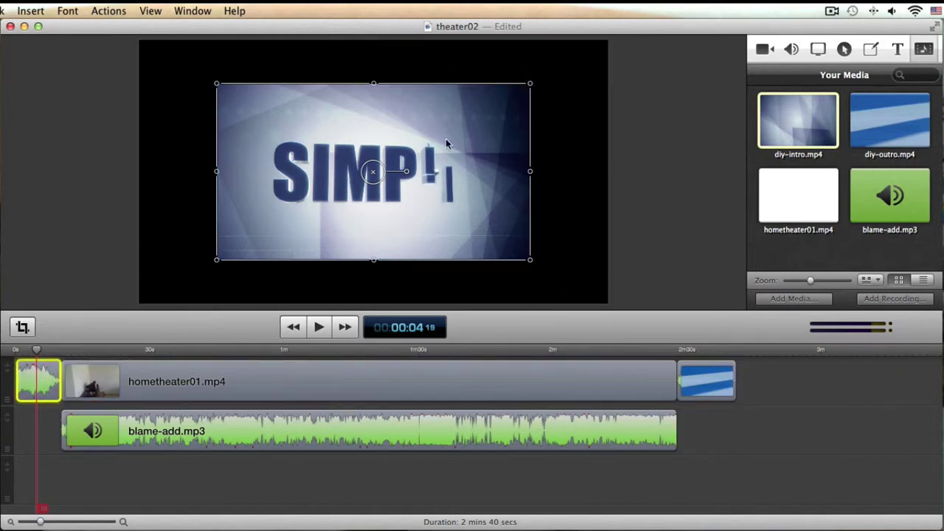
click(763, 50)
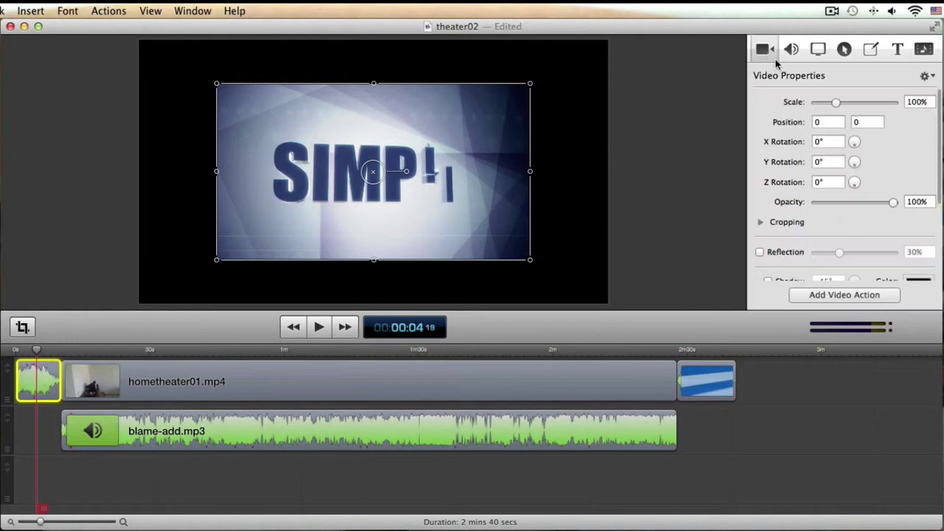
drag(834, 102, 845, 102)
click(929, 103)
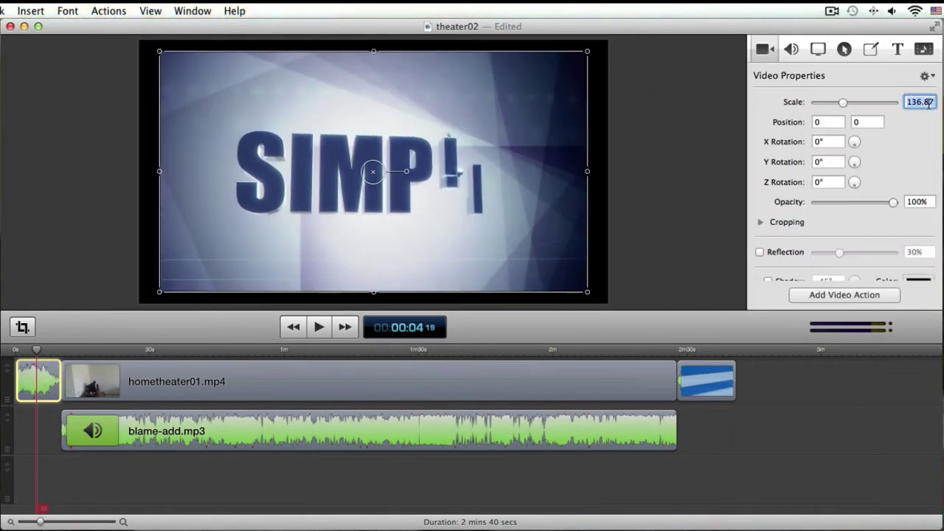
text(150)
key(Return)
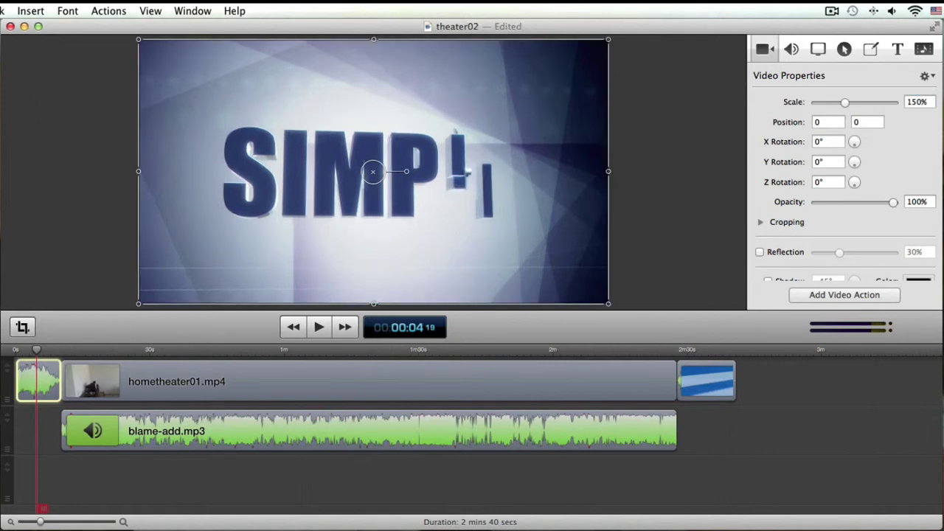
click(667, 165)
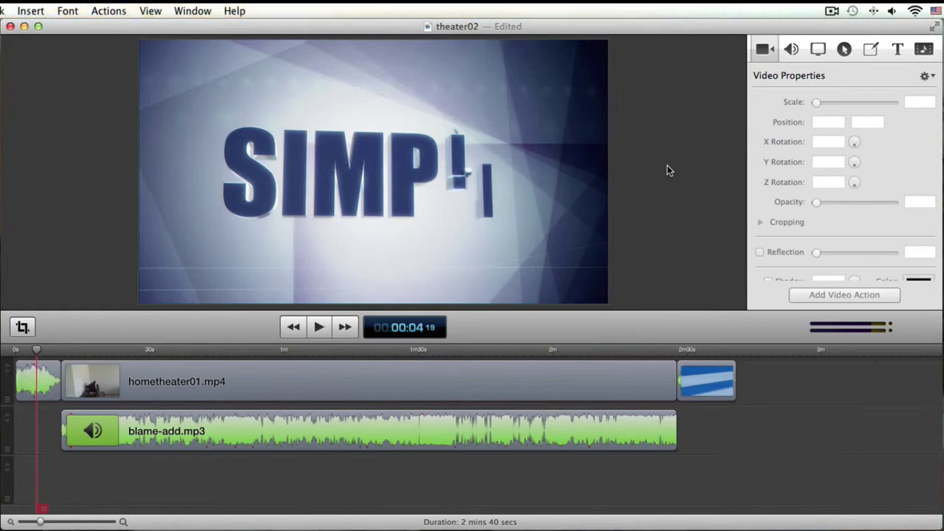
Unmute the audio of hometheater01.mp4 and play the project from the start to about 14 seconds
click(293, 326)
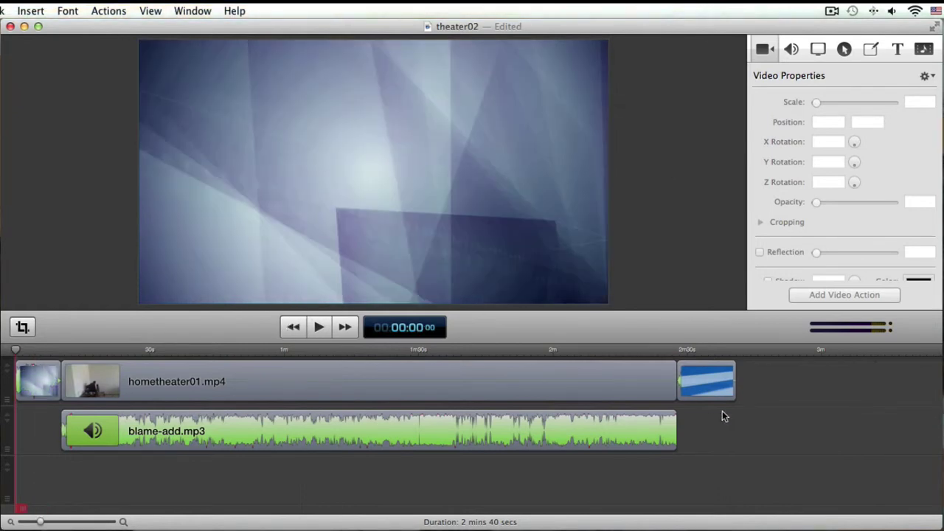
click(617, 382)
click(794, 50)
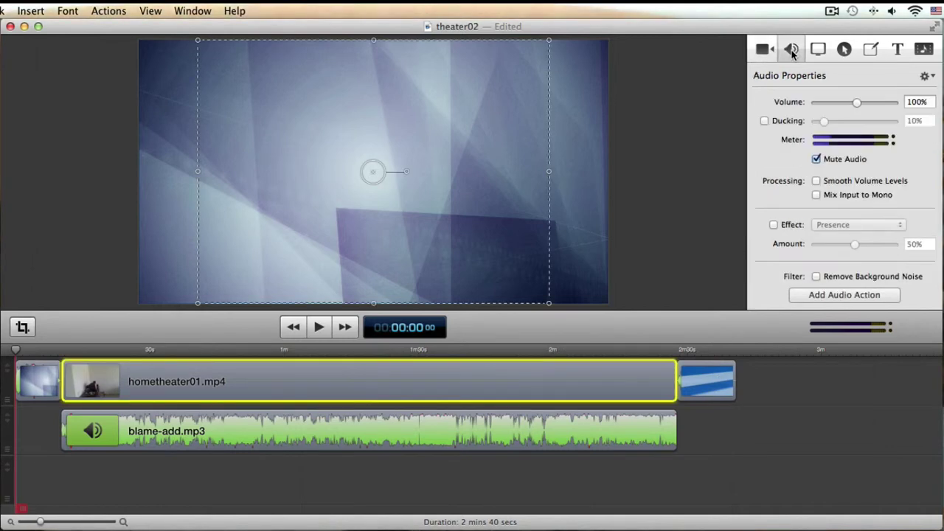
click(816, 160)
click(776, 373)
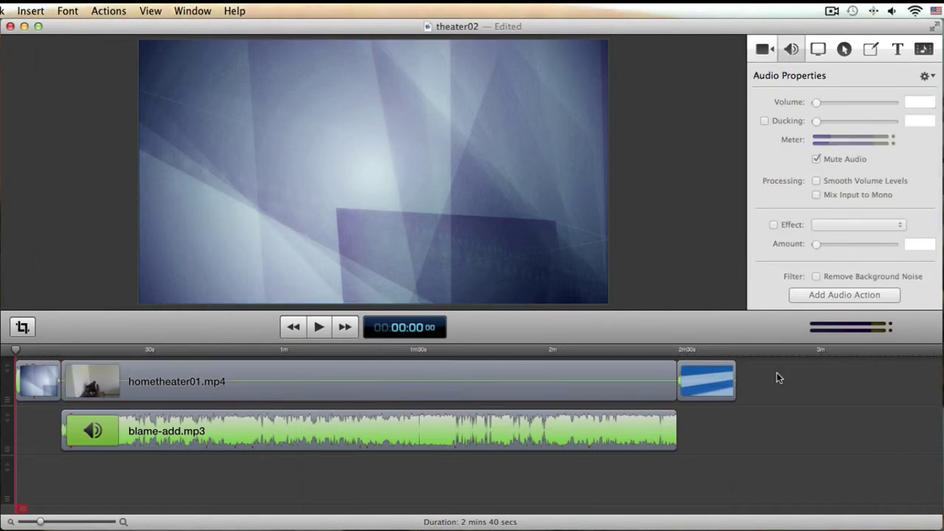
click(318, 327)
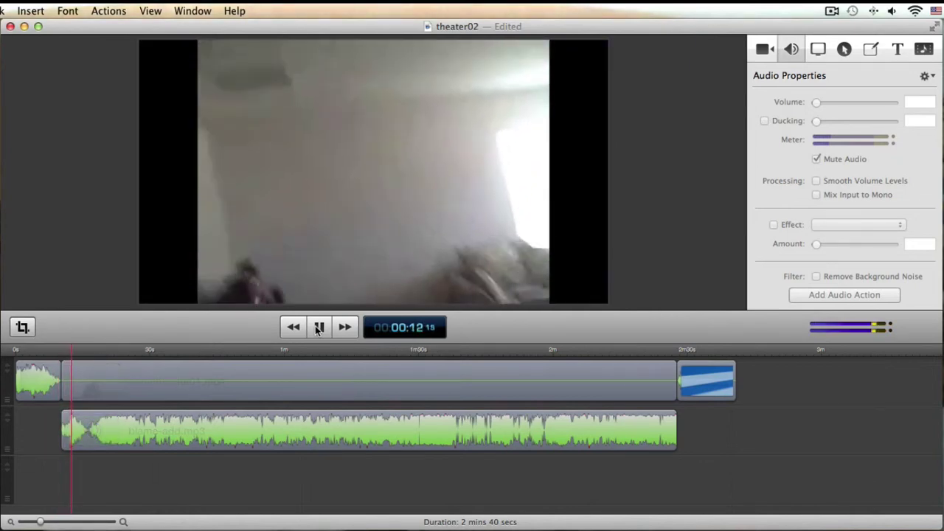
click(319, 328)
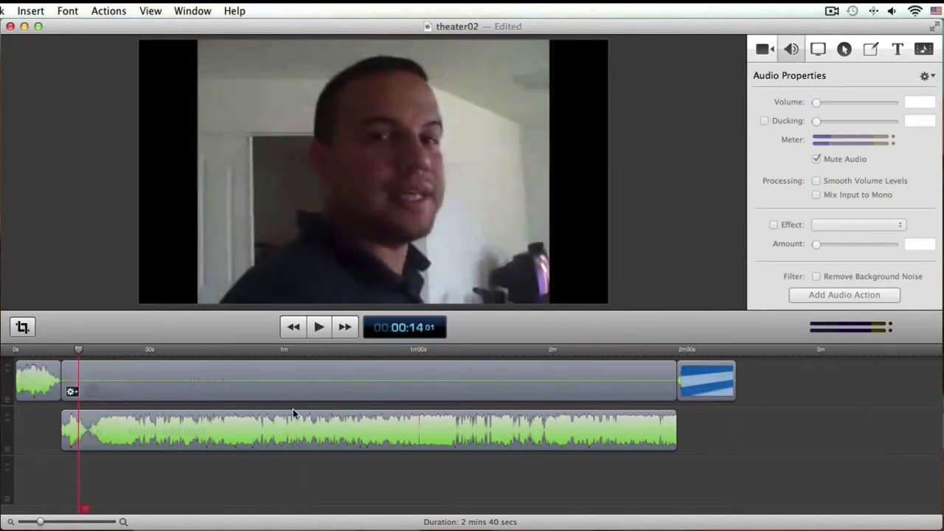
Set the volume of blame-add.mp3 to 10% and try switching its ducking on and off
click(284, 430)
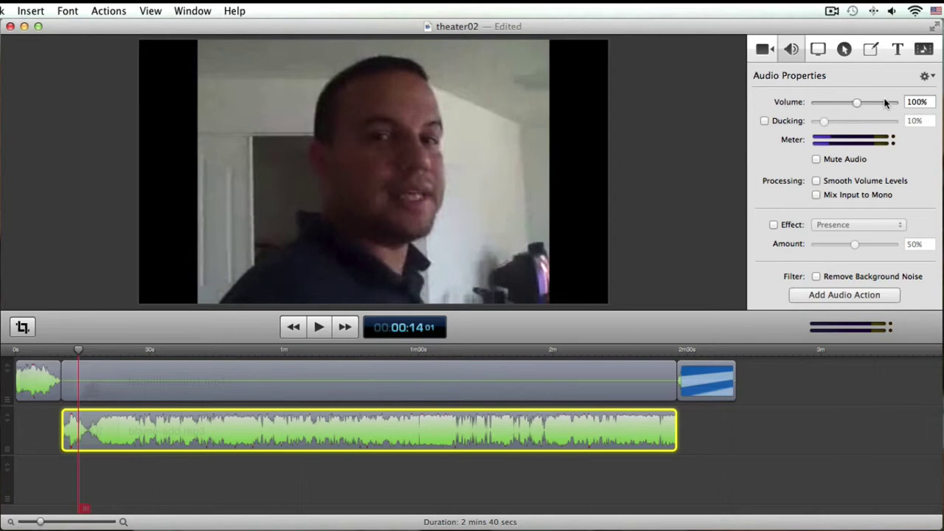
double_click(917, 100)
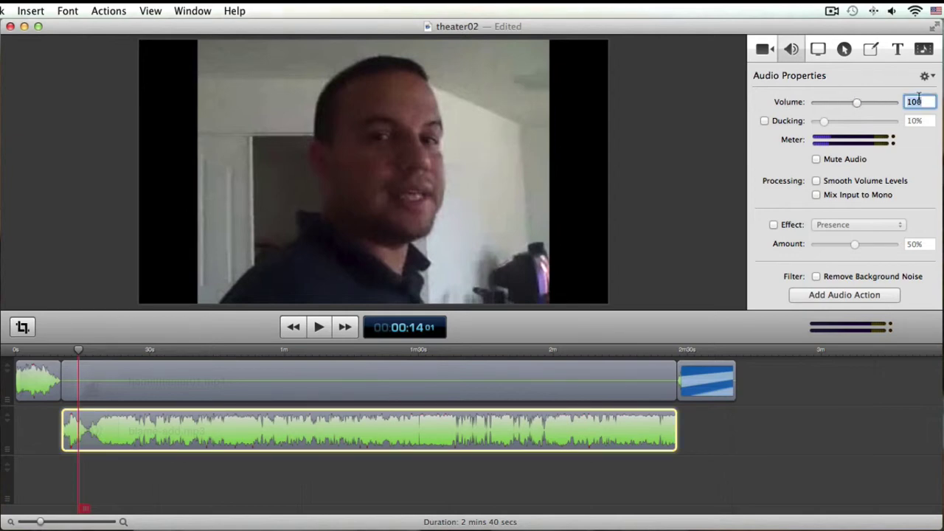
text(10)
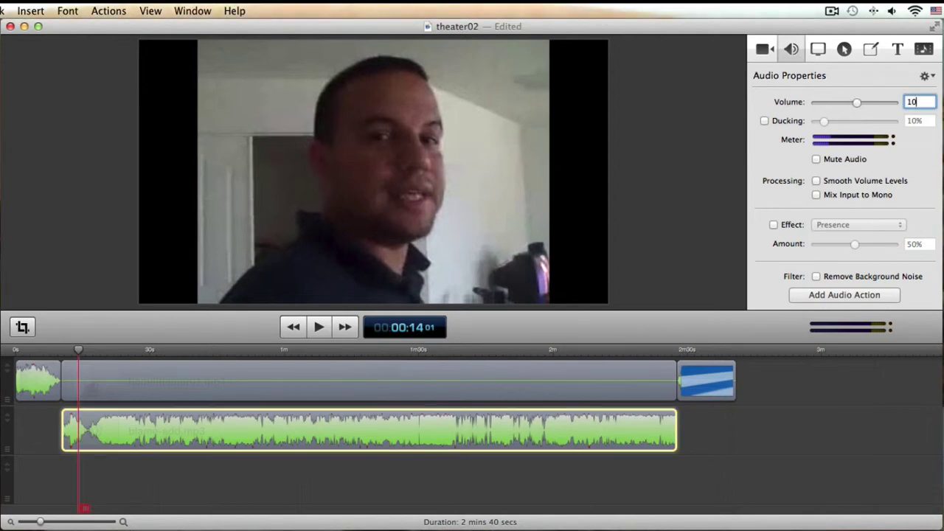
key(Return)
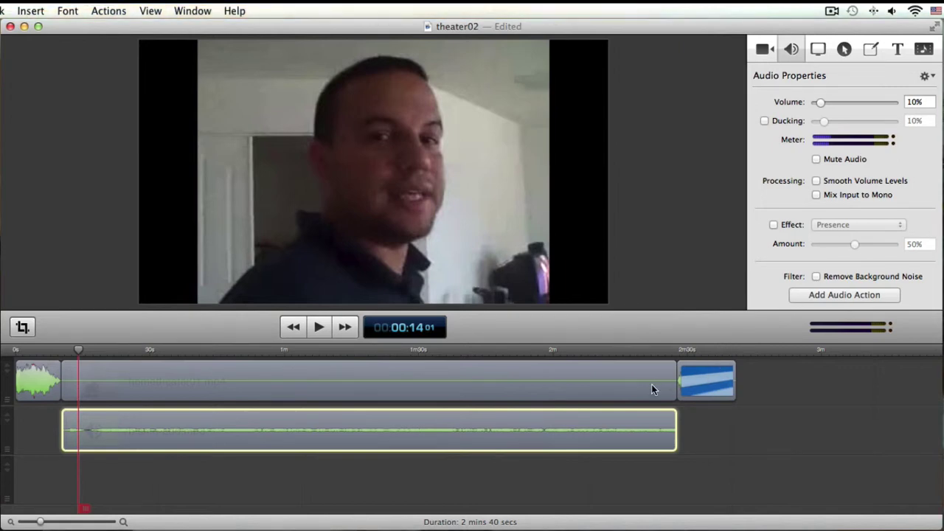
click(765, 121)
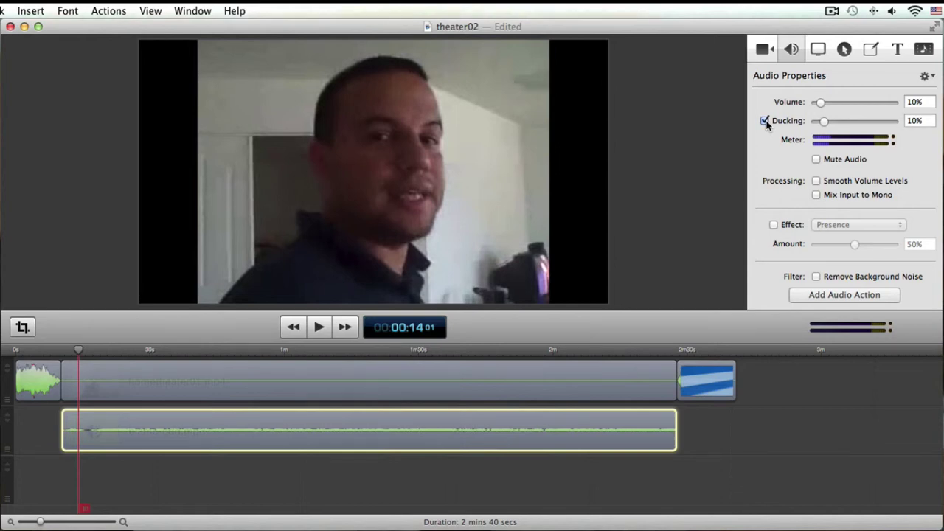
click(764, 121)
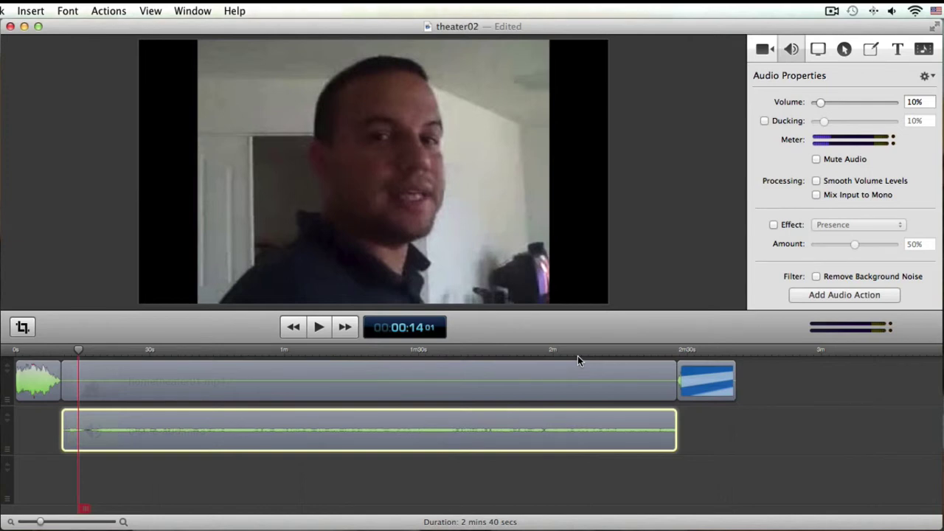
Set the volume of blame-add.mp3 to 20%
click(912, 102)
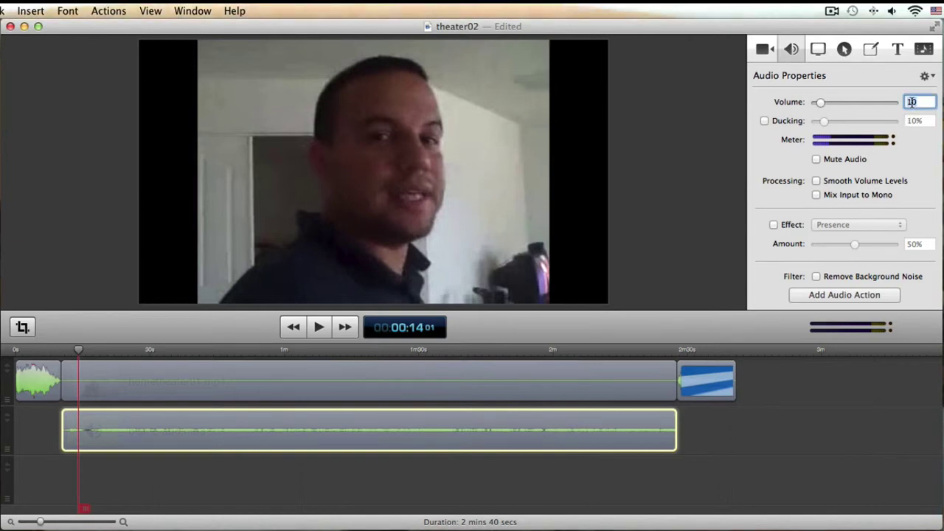
text(20)
key(Return)
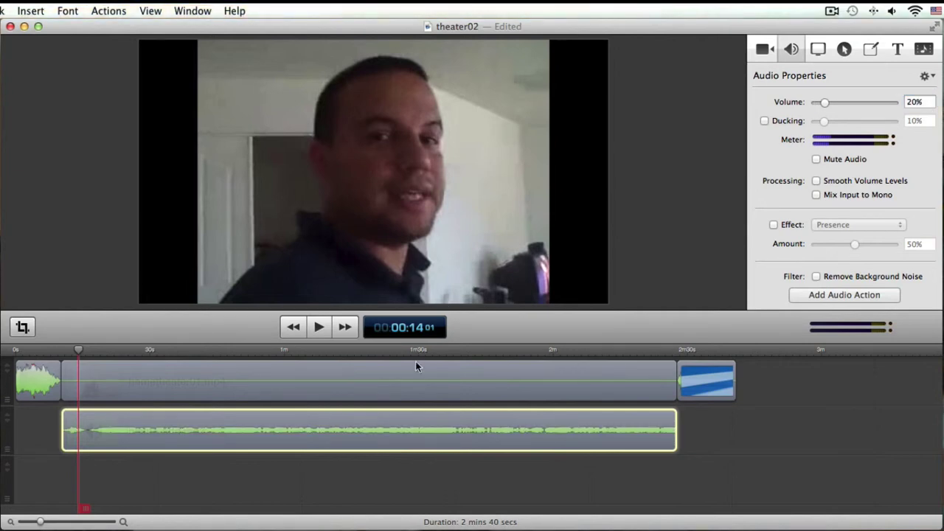
click(407, 382)
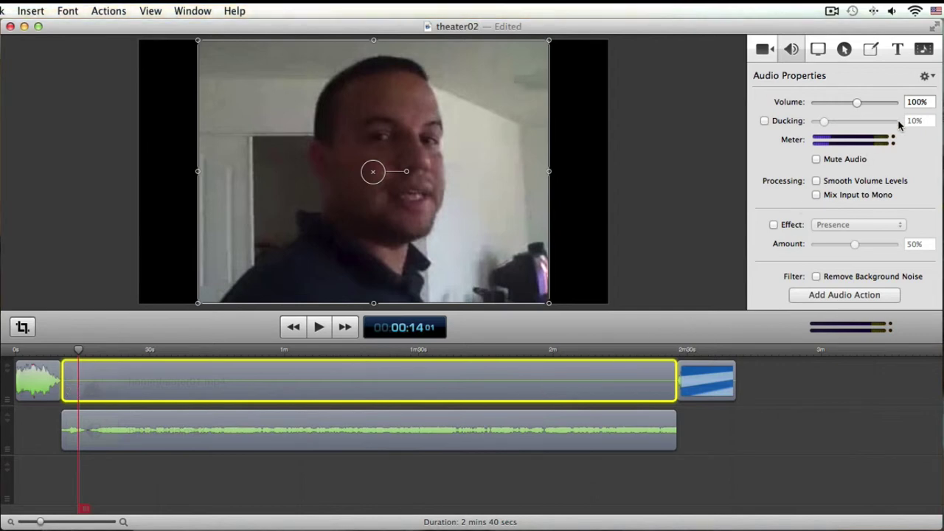
double_click(922, 101)
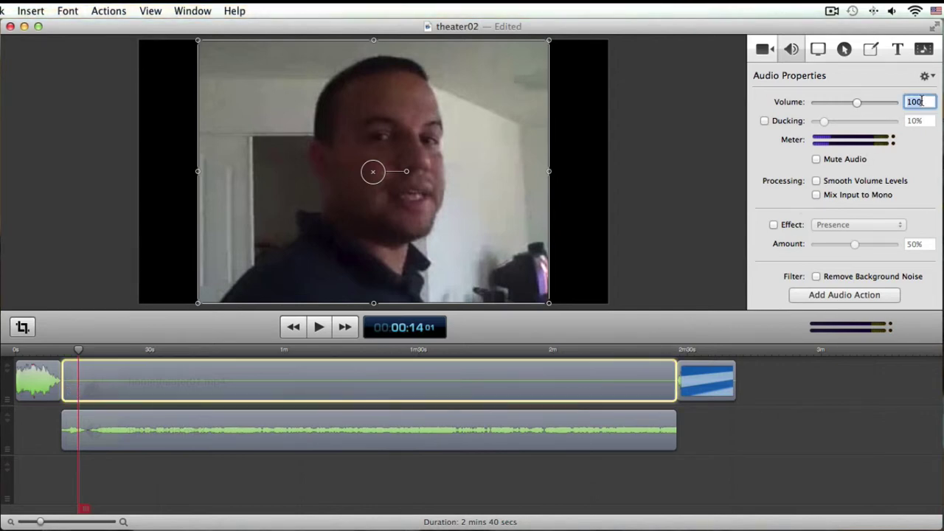
text(1)
key(Return)
Set the volume of the blame-add.mp3 music clip to 10%
click(609, 411)
double_click(921, 102)
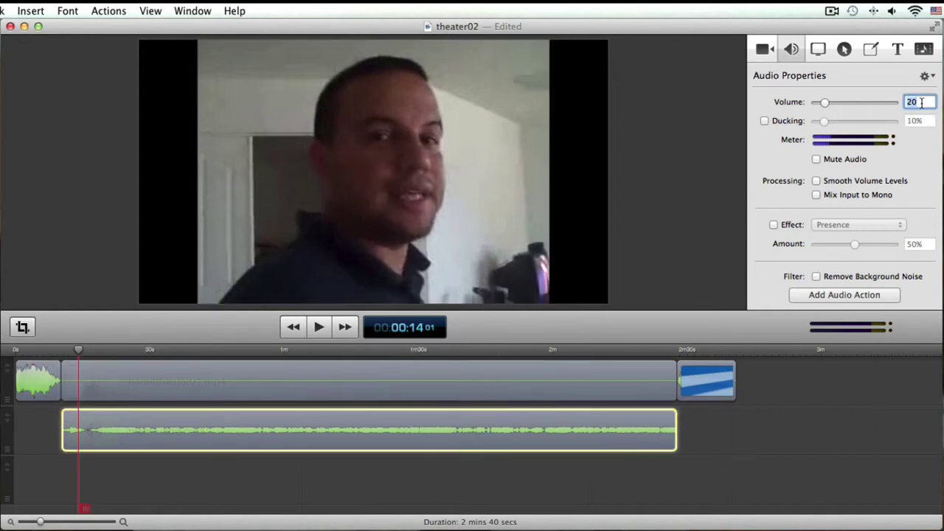
text(10)
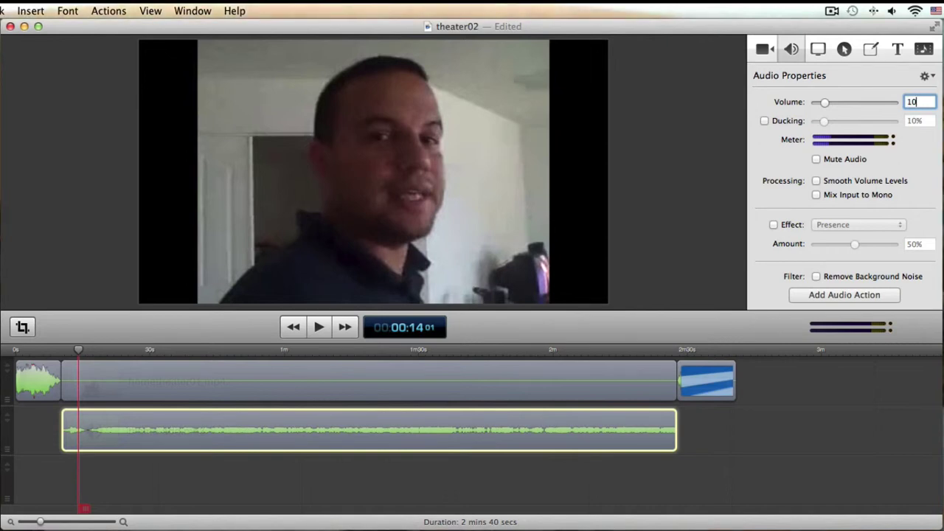
click(854, 424)
click(636, 429)
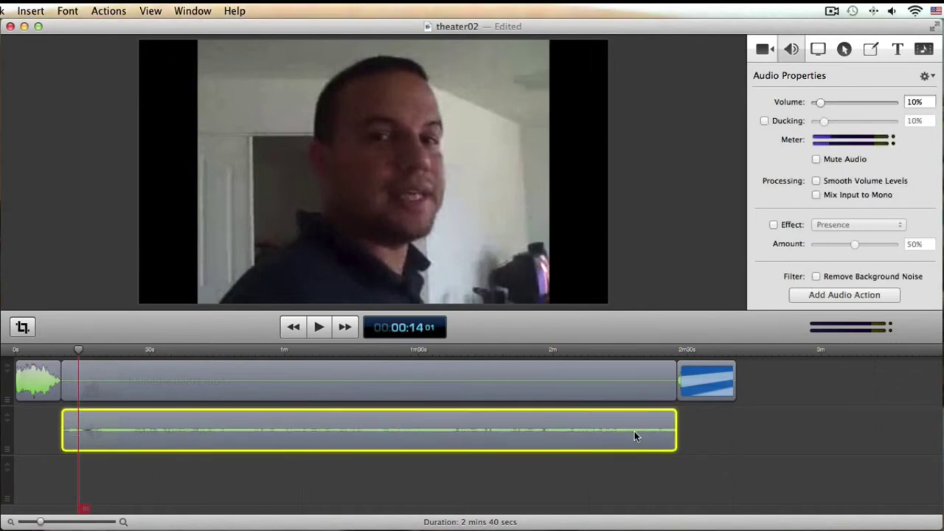
Play the project from about 14 to 26 seconds to check the audio balance, and return to the start
click(320, 328)
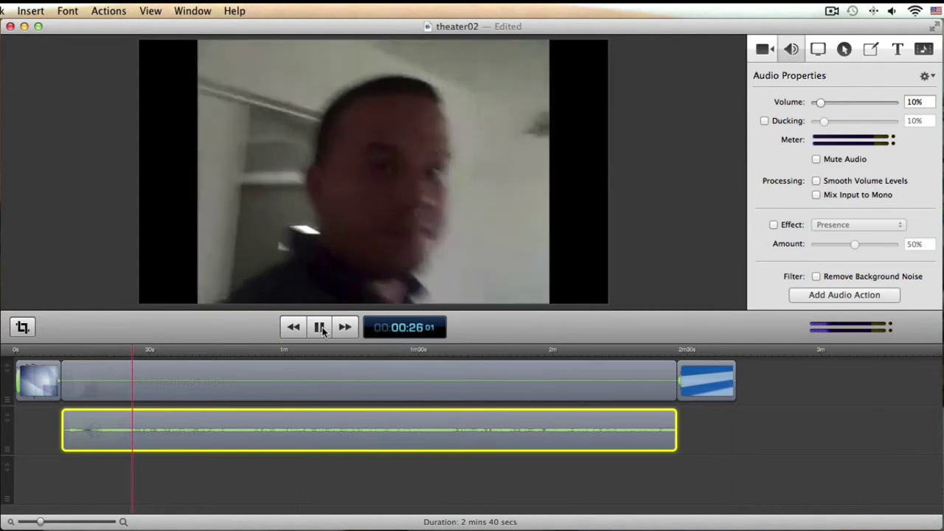
click(321, 329)
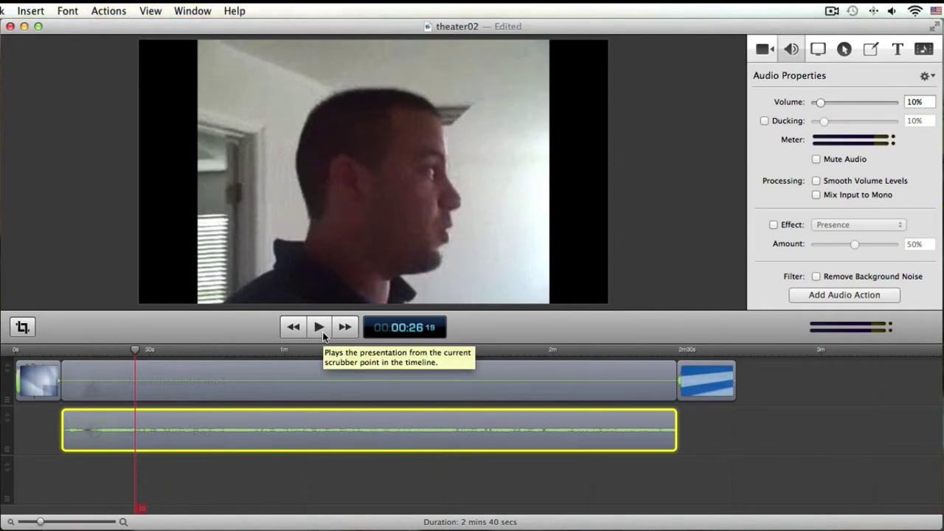
click(292, 327)
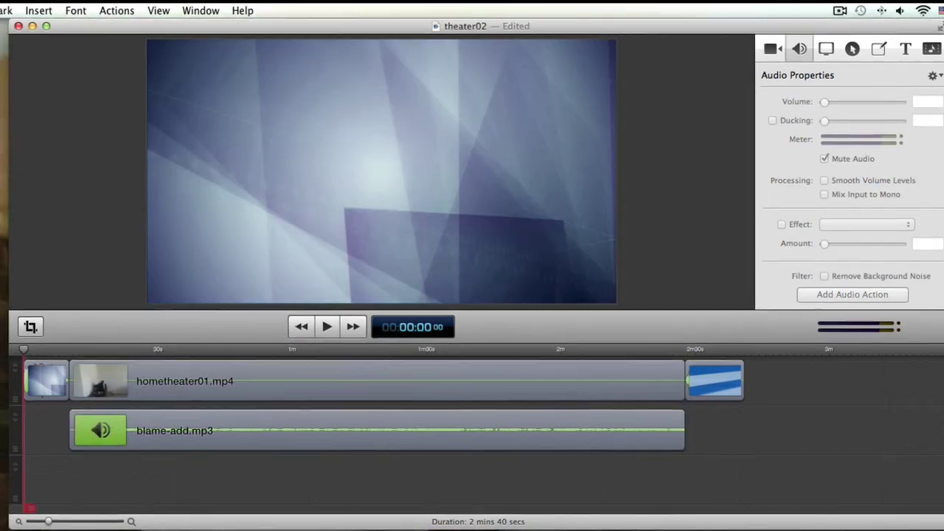
Set up an export of theater02.mp4 to the income youtube folder, scaled by 75%, and cancel it
click(18, 8)
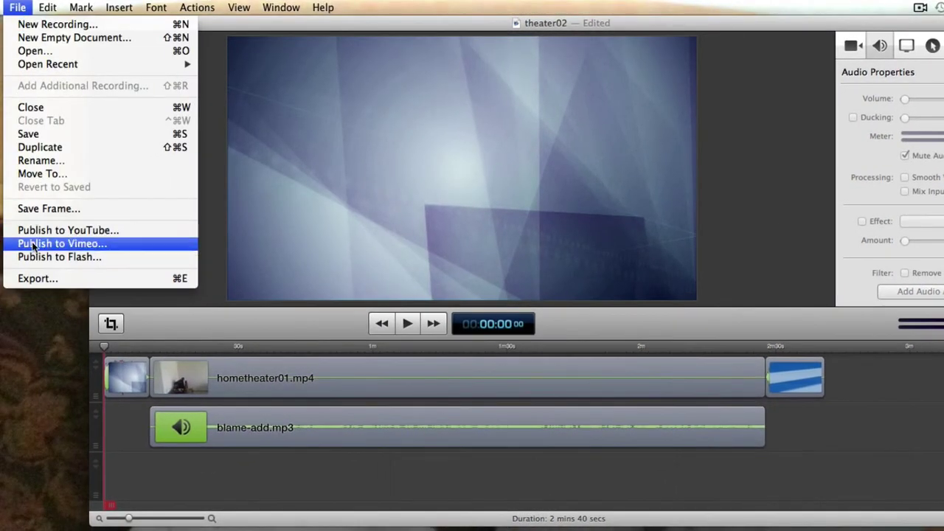
click(35, 277)
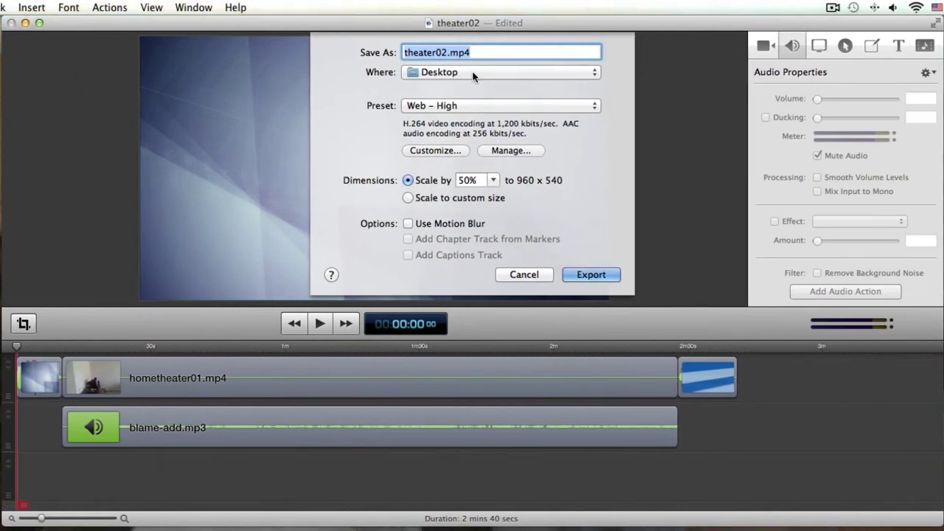
click(526, 72)
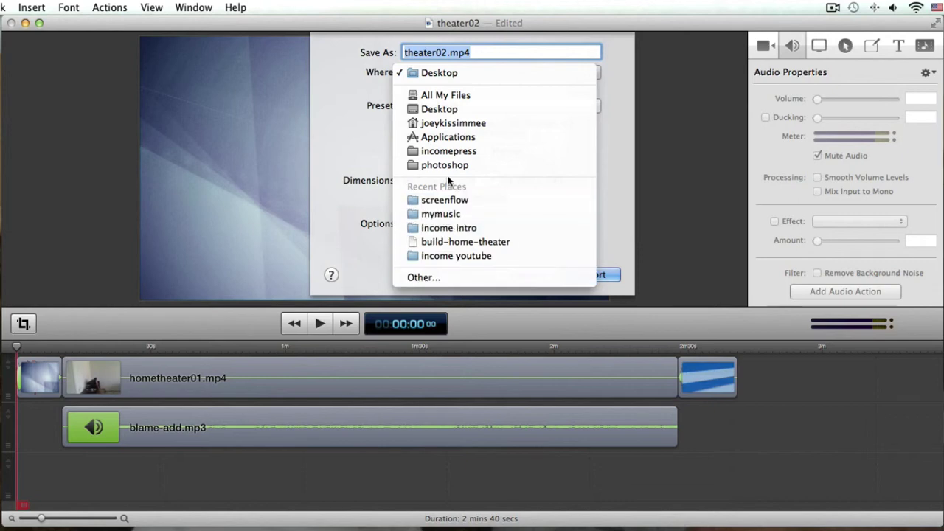
click(458, 256)
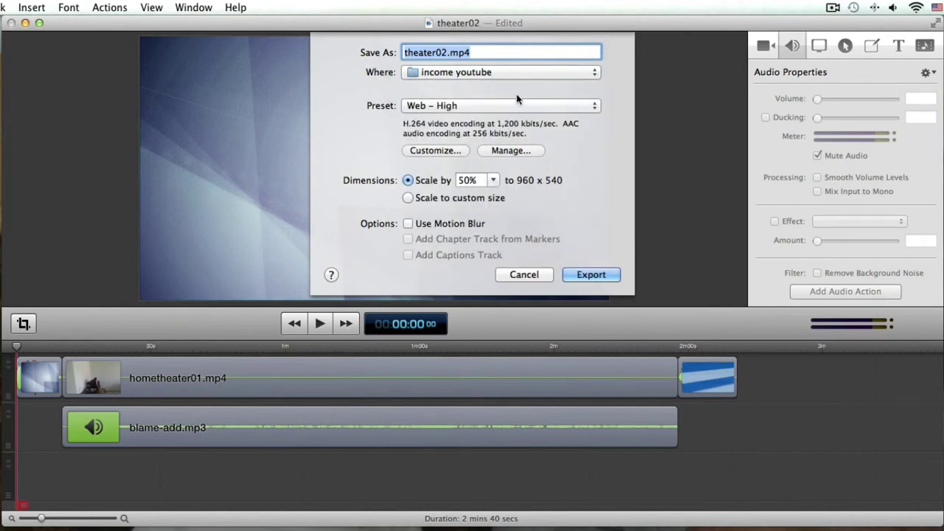
click(493, 180)
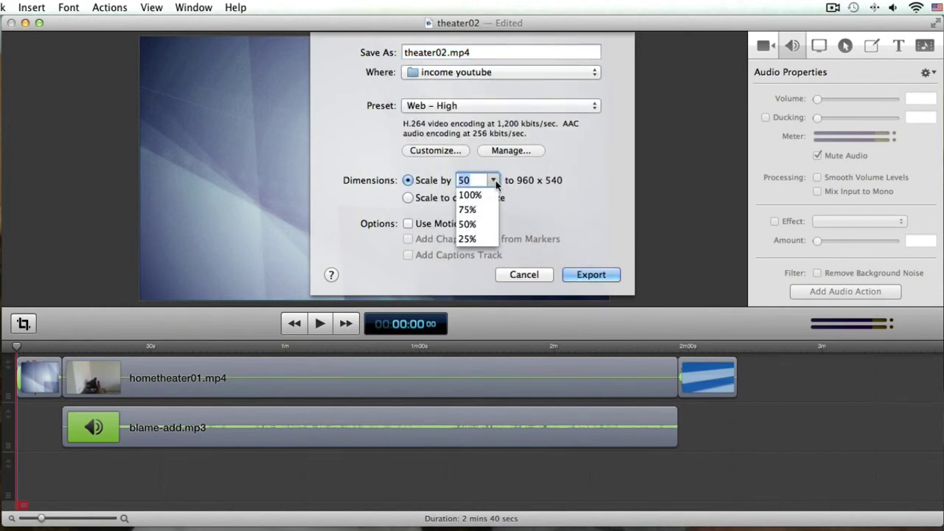
click(473, 210)
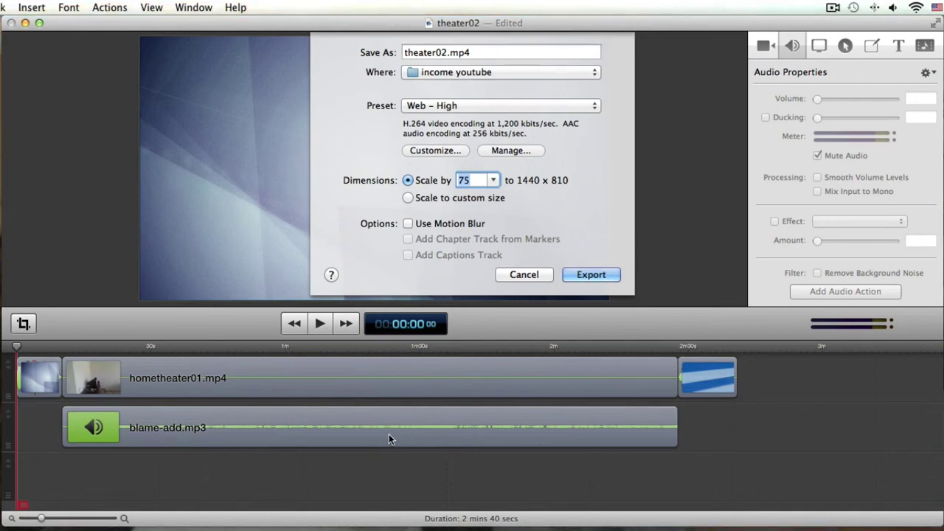
click(516, 276)
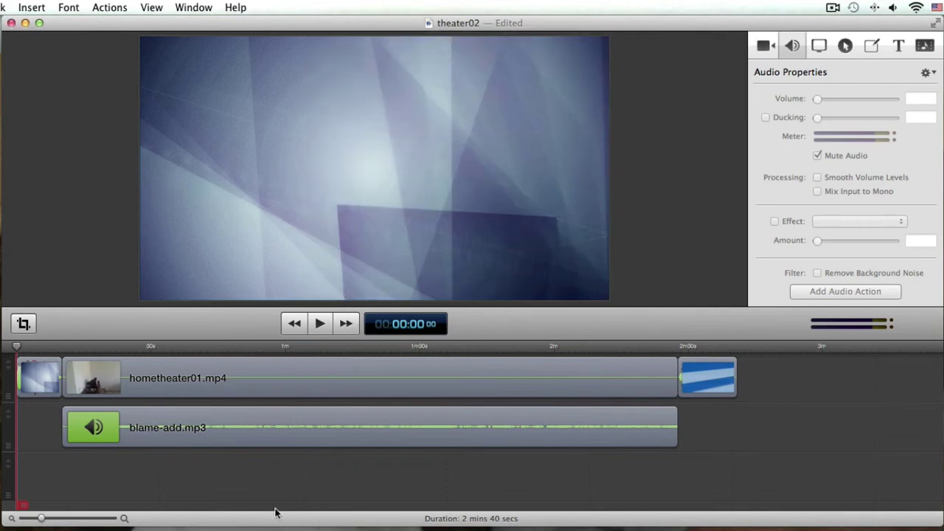
Stretch the hometheater01.mp4 picture slightly wider on the canvas, previewing it at about 23 seconds
click(282, 426)
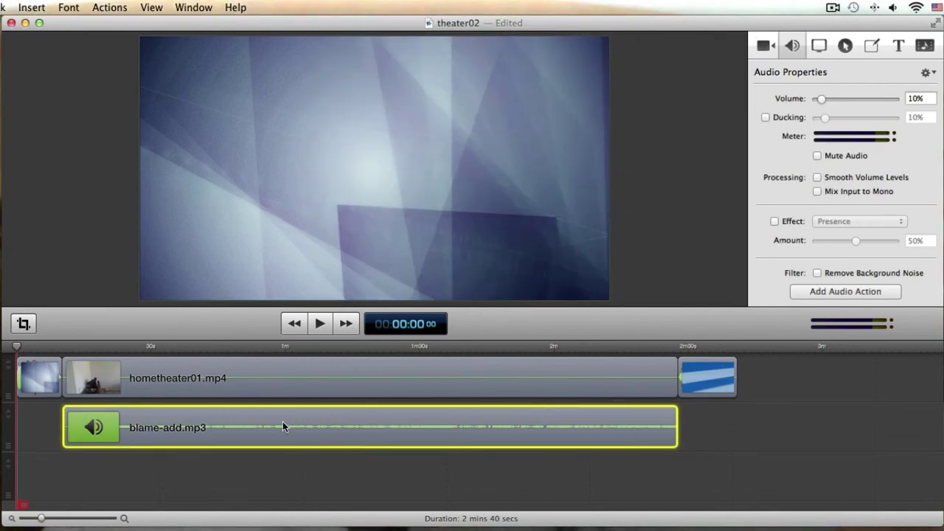
click(274, 373)
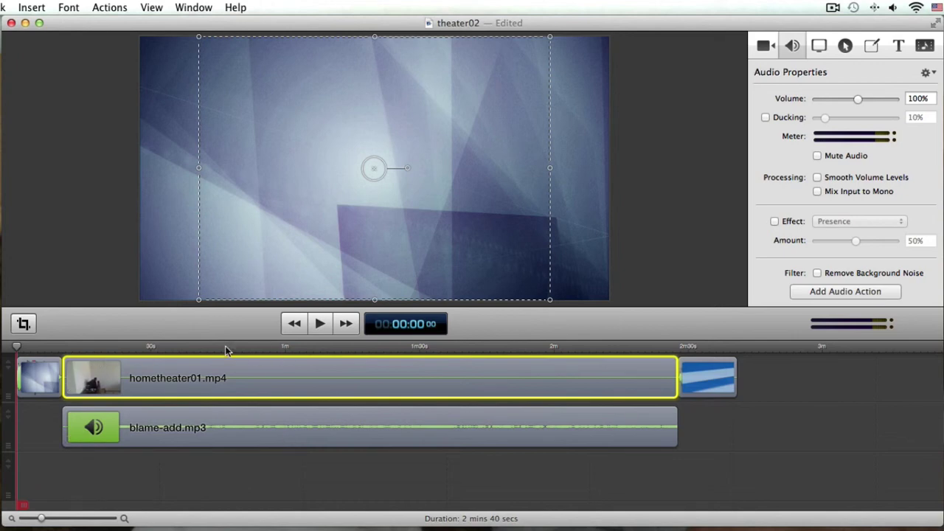
click(118, 352)
click(177, 228)
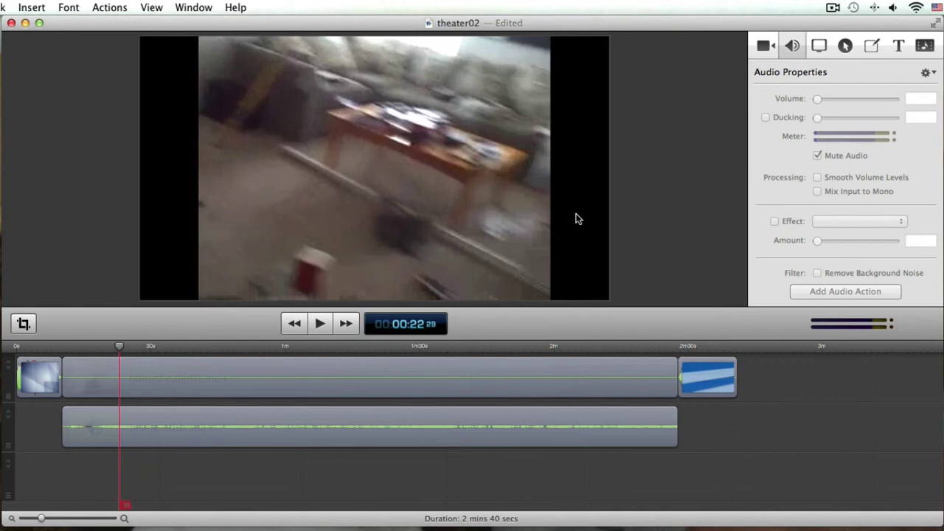
click(451, 238)
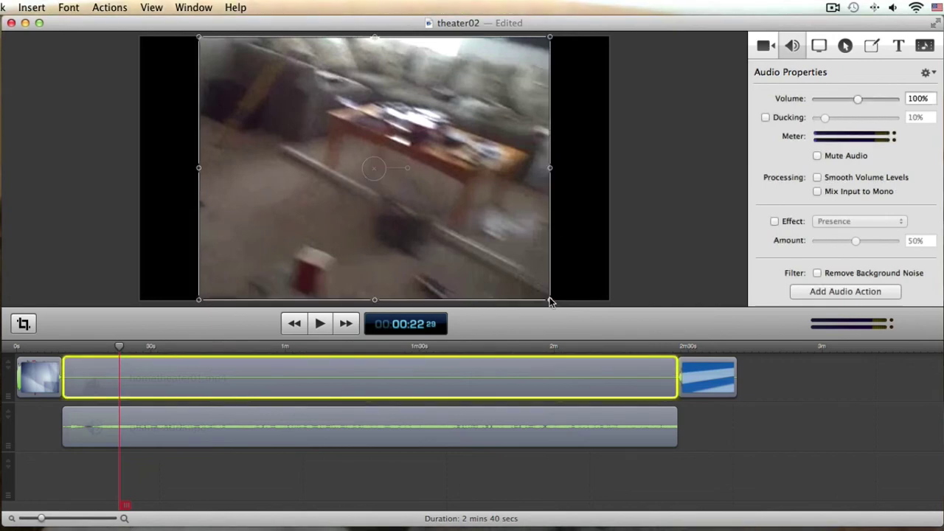
mouse_move(549, 302)
mouse_down()
mouse_move(613, 327)
mouse_move(649, 364)
mouse_move(586, 301)
mouse_move(627, 293)
mouse_move(544, 302)
mouse_move(553, 303)
mouse_up()
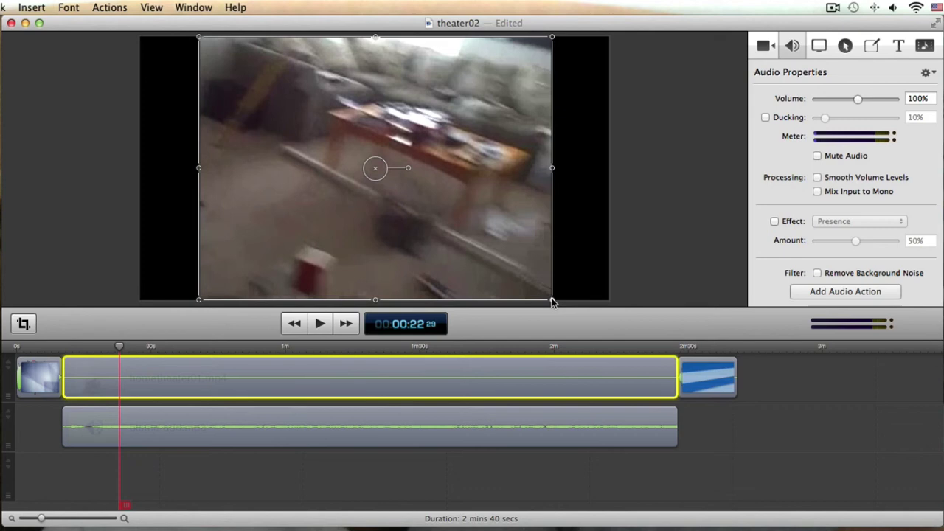